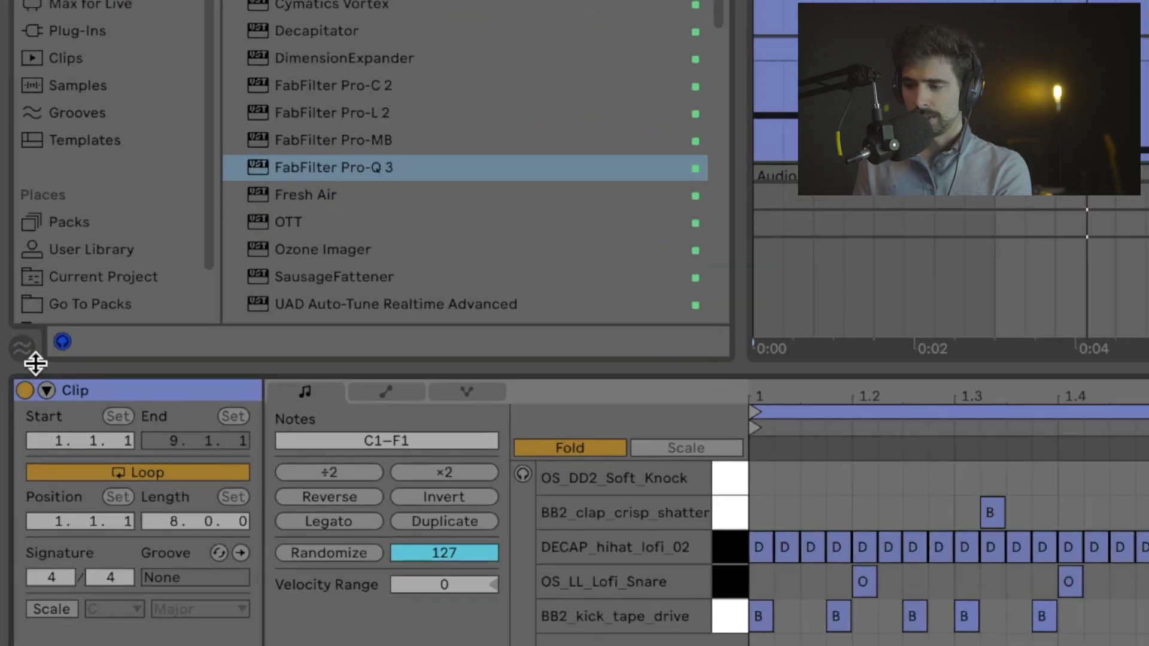
Step: Show the empty Groove Pool and list the built-in .agr grooves in the browser's Grooves category
{"action": "left_click", "coordinate": [24, 357]}
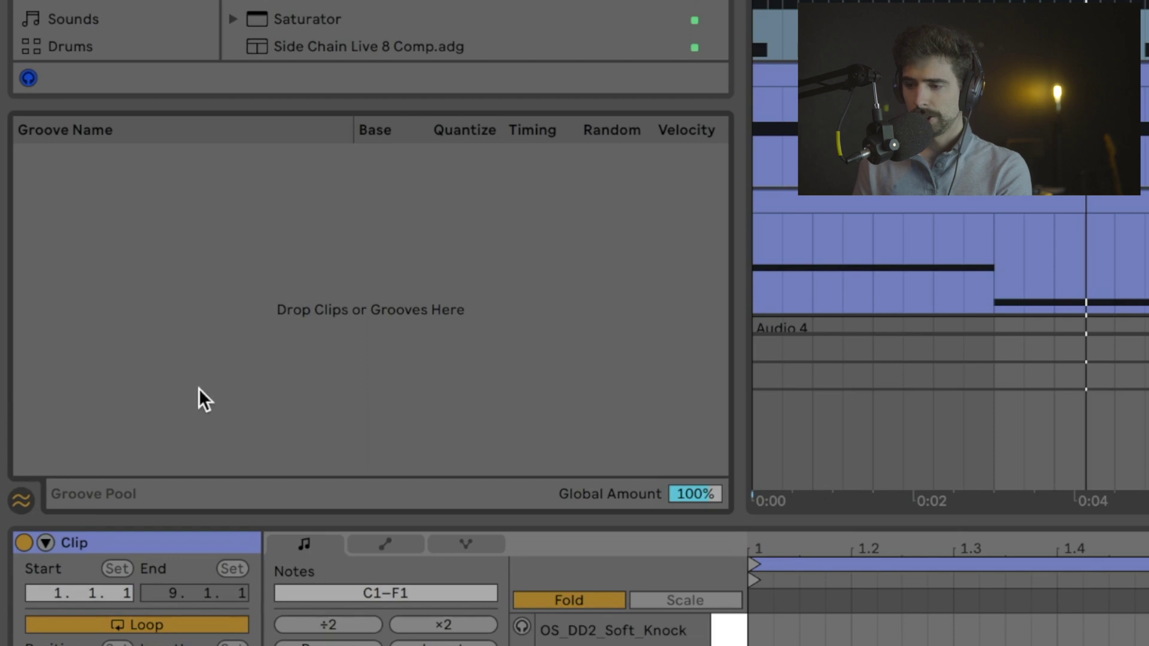
{"action": "scroll", "coordinate": [192, 1], "scroll_direction": "down", "scroll_amount": 5}
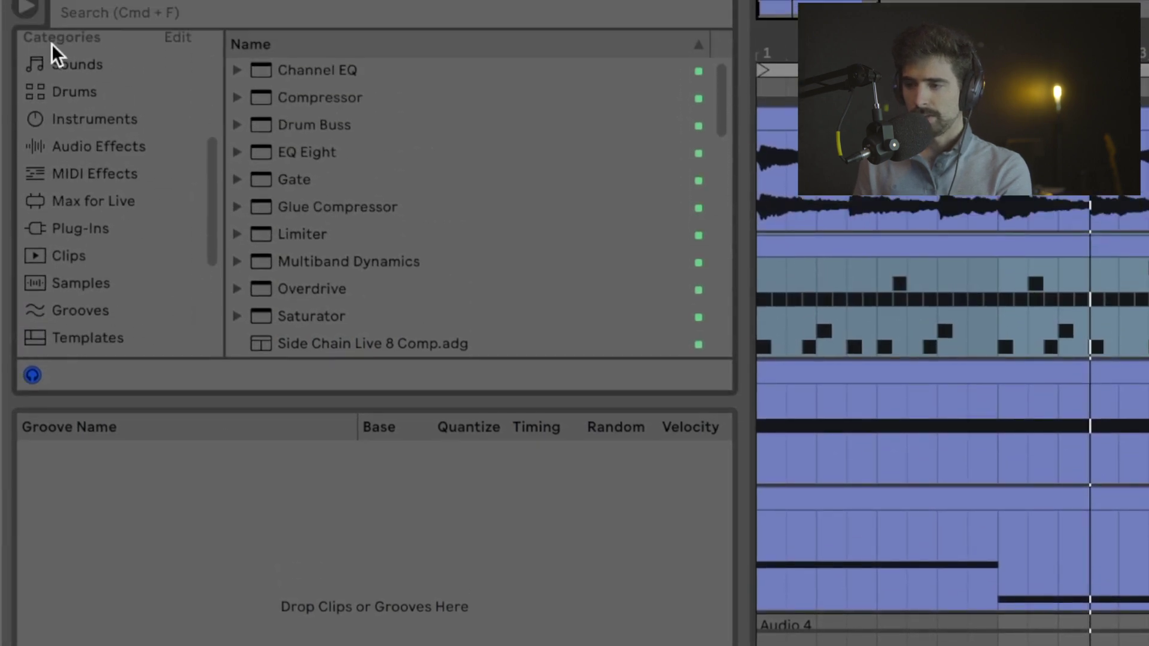
{"action": "left_click", "coordinate": [80, 310]}
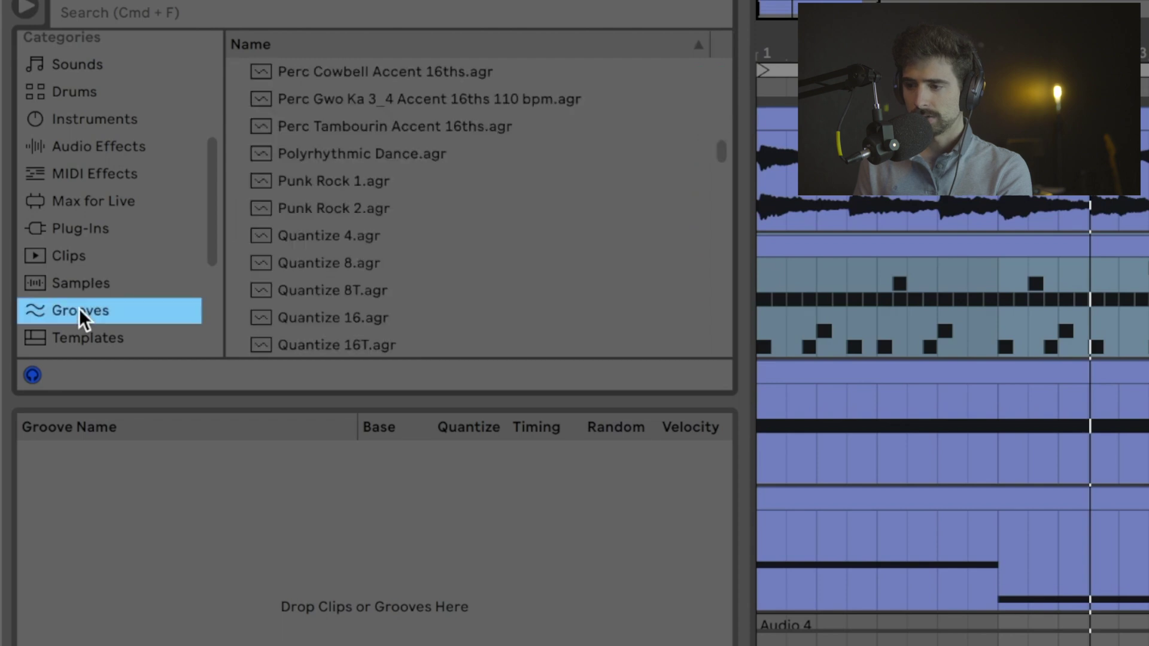
{"action": "scroll", "coordinate": [79, 307], "scroll_direction": "down", "scroll_amount": 5}
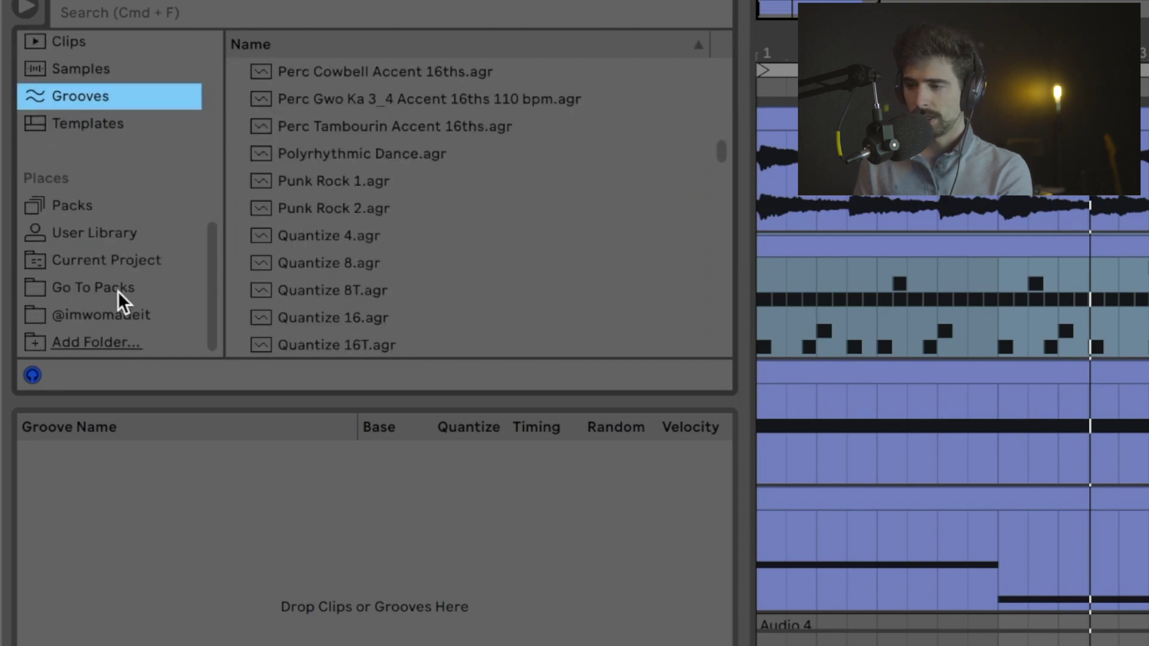
{"action": "left_click", "coordinate": [141, 233]}
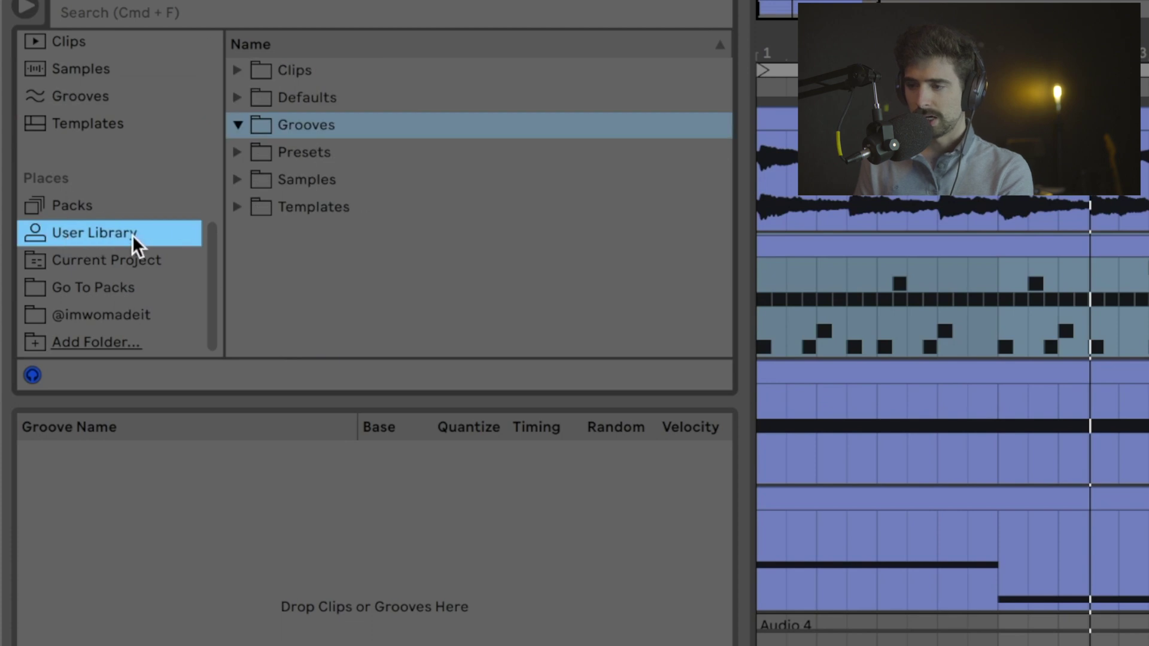
{"action": "left_click", "coordinate": [237, 125]}
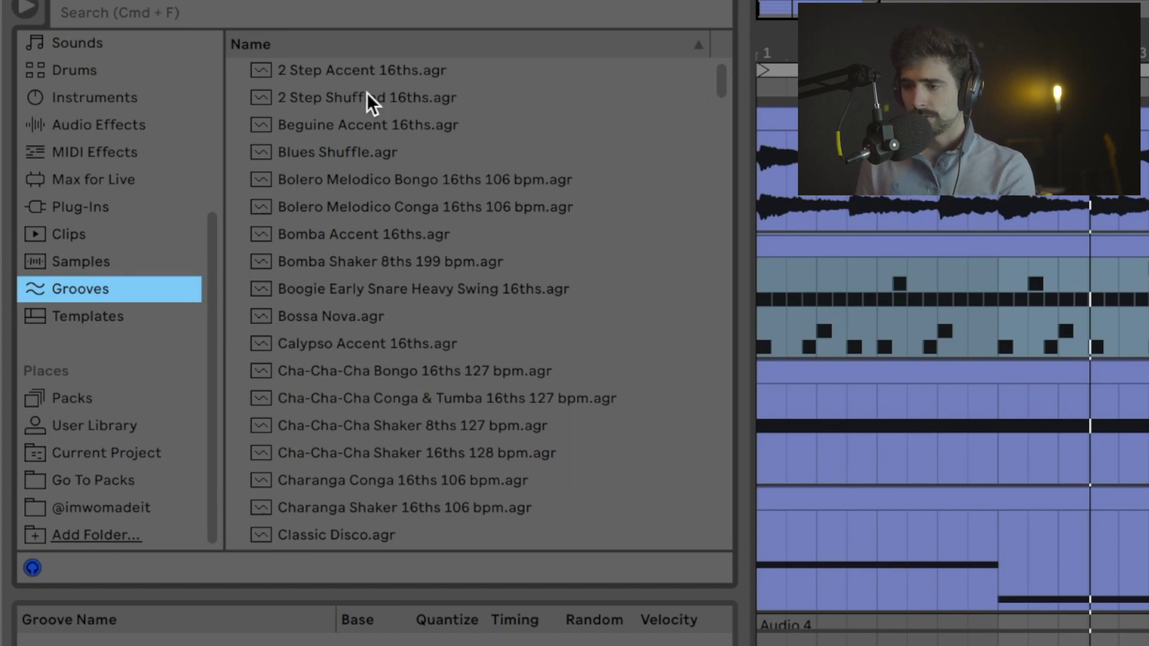
Step: Add 2 Step Shuffled 16ths.agr to the Groove Pool and assign it as the drum clip's groove
{"action": "left_click", "coordinate": [368, 97]}
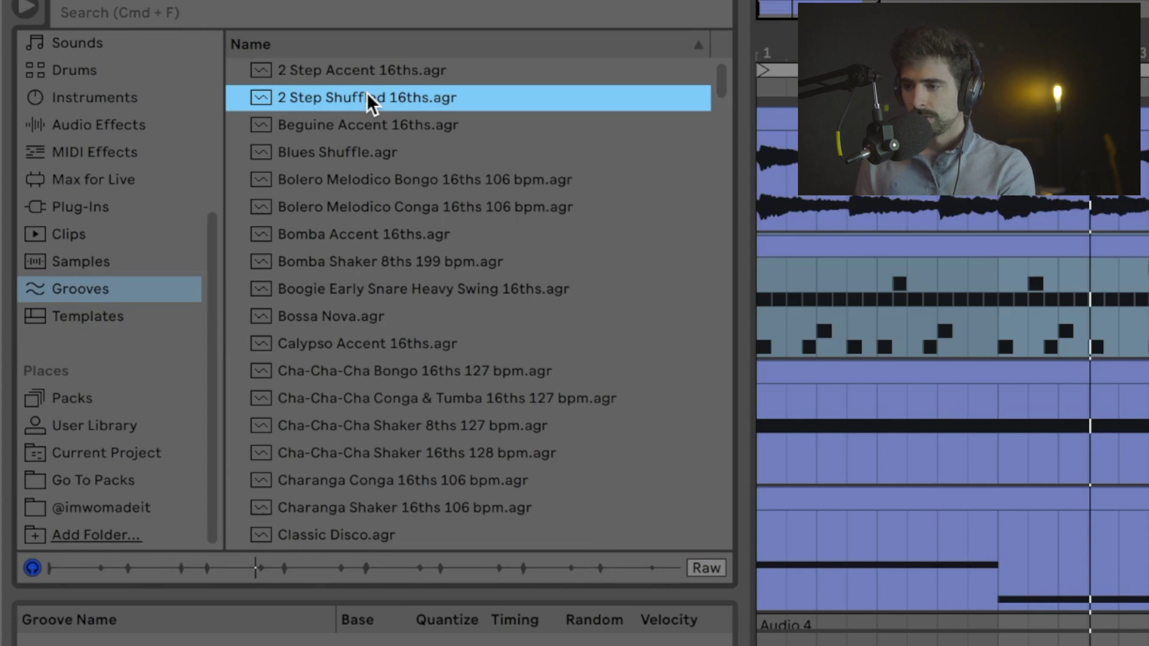
{"action": "left_click_drag", "start_coordinate": [368, 92], "coordinate": [340, 378]}
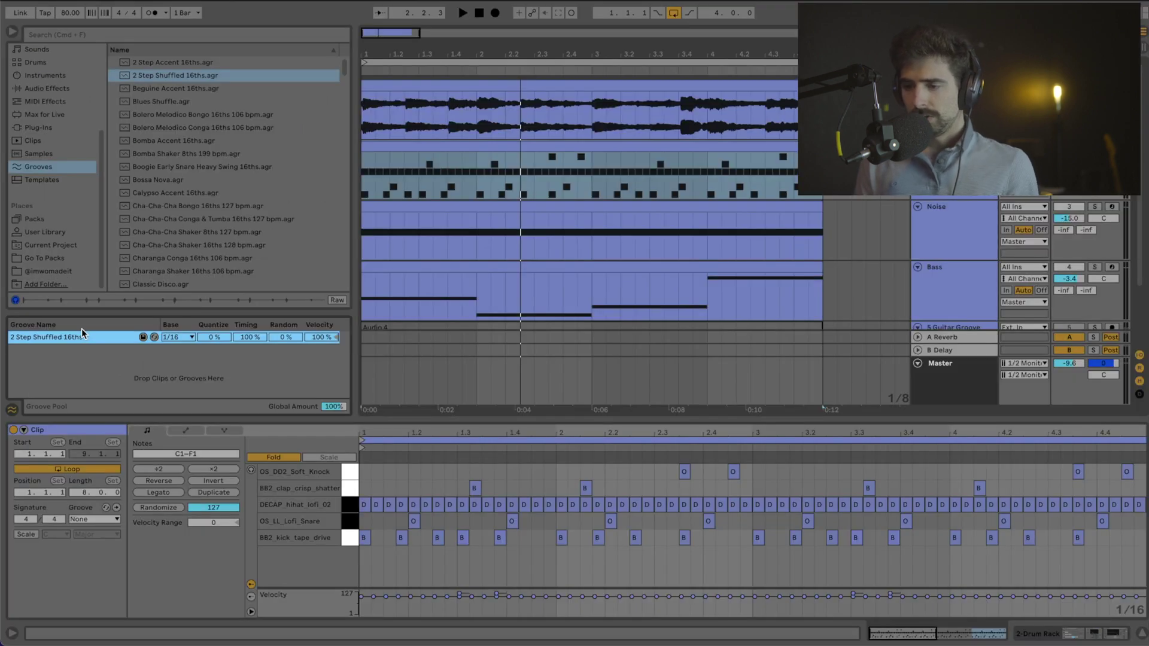
{"action": "left_click", "coordinate": [202, 76]}
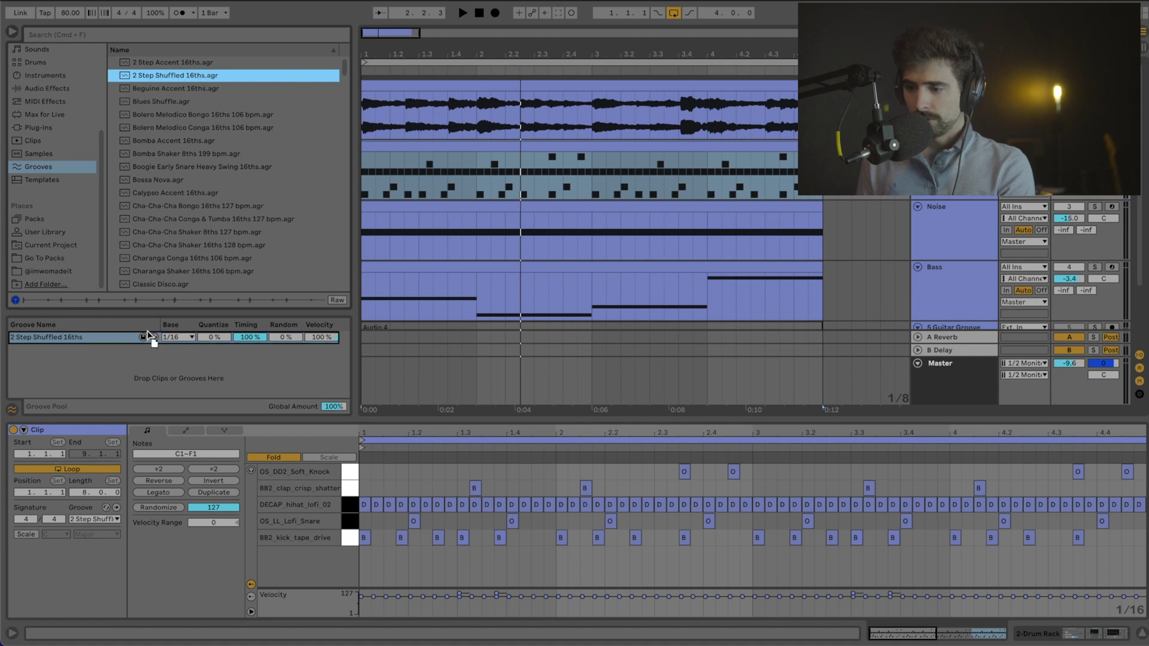
{"action": "left_click_drag", "start_coordinate": [83, 523], "coordinate": [82, 520]}
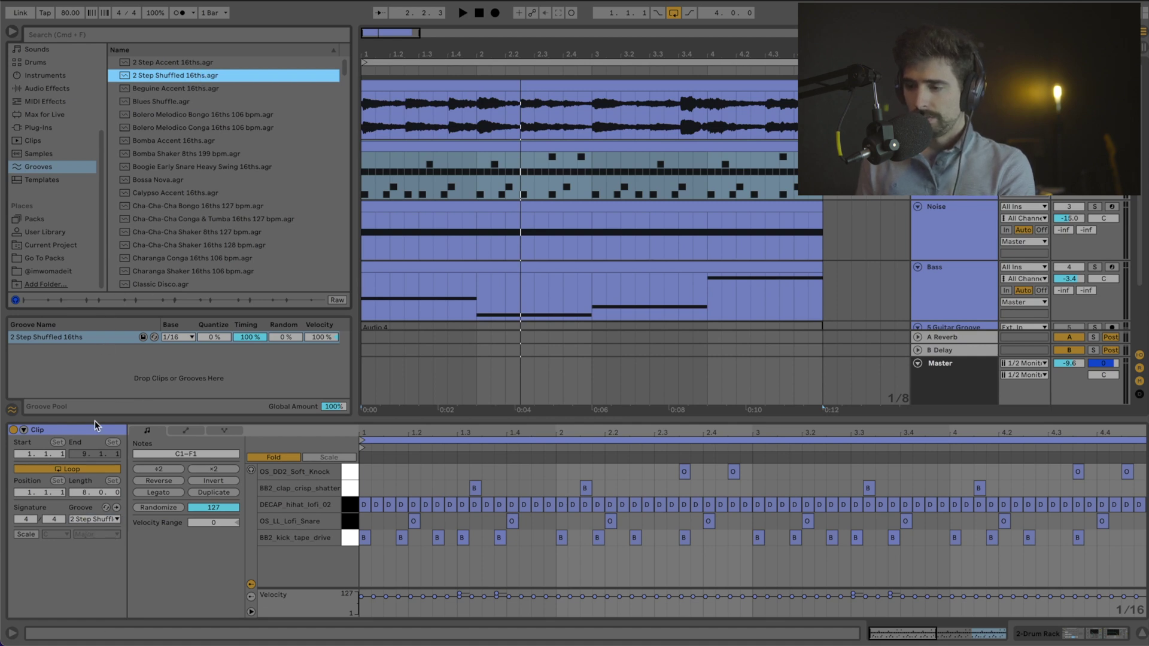
{"action": "left_click", "coordinate": [99, 517]}
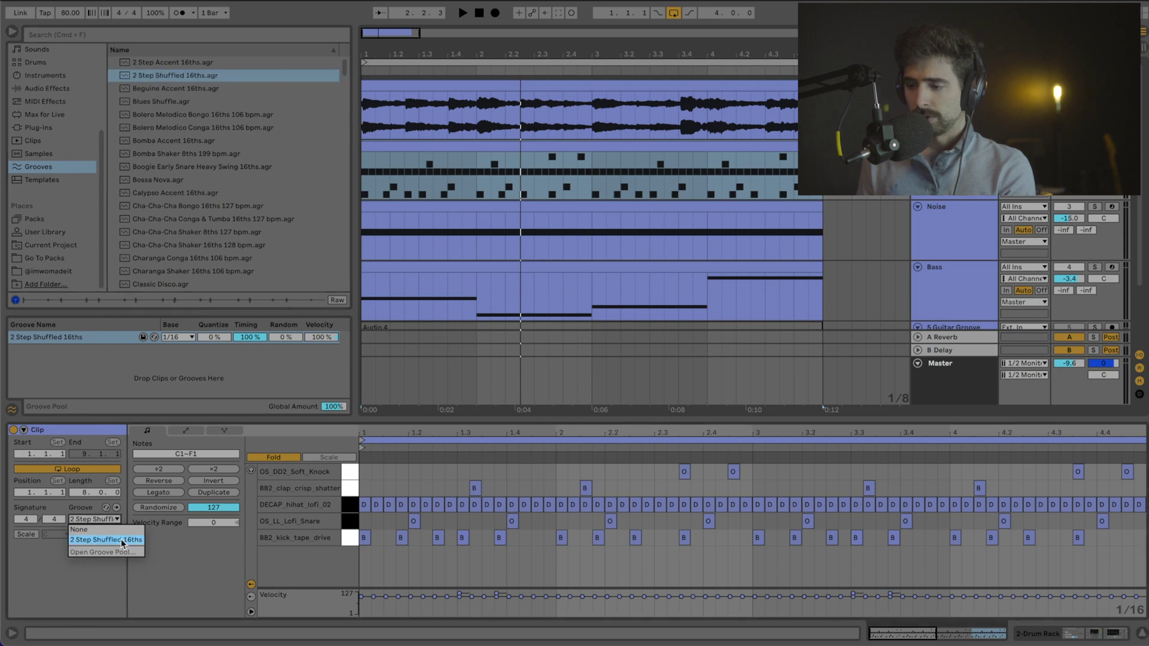
{"action": "left_click", "coordinate": [119, 541]}
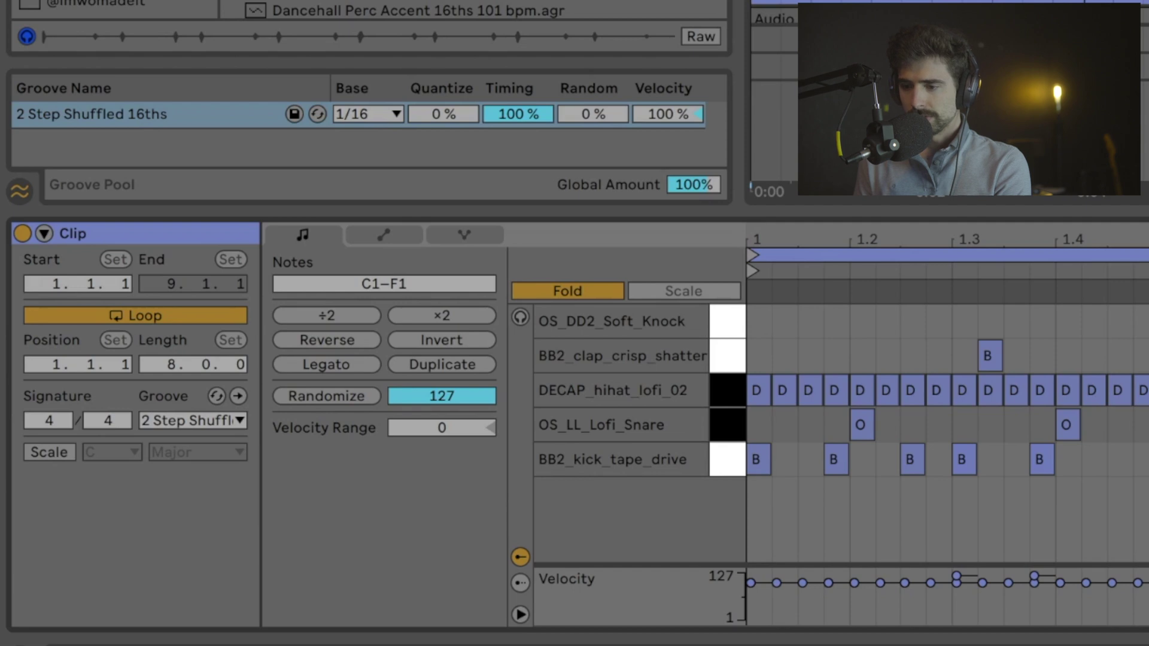
Step: Play the drum clip, sweep the groove's Timing from 0% back to 100%, and set Velocity to -100%
{"action": "key", "text": "space"}
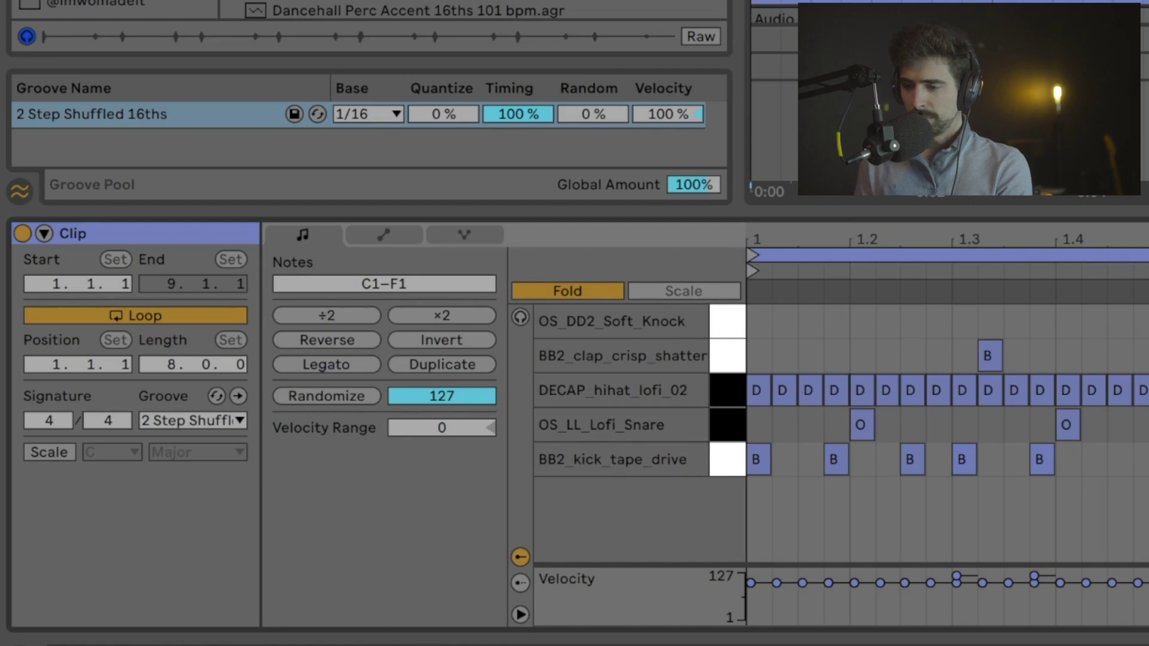
{"action": "left_click", "coordinate": [518, 114]}
{"action": "left_click_drag", "start_coordinate": [528, 116], "coordinate": [528, 180]}
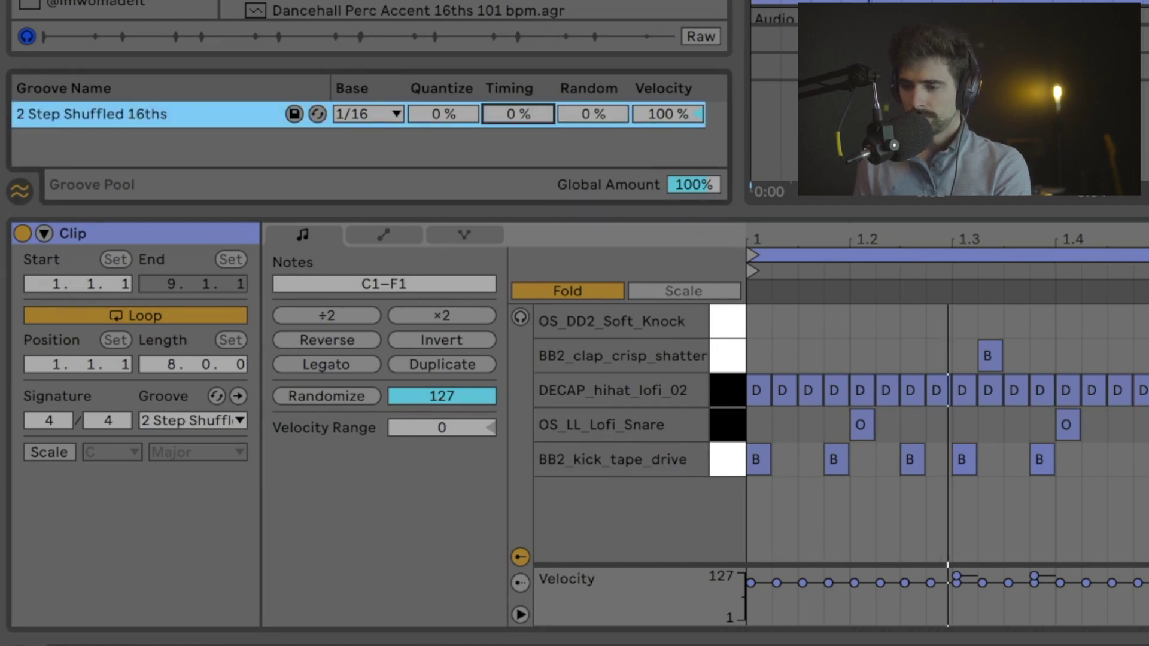
{"action": "left_click_drag", "start_coordinate": [528, 116], "coordinate": [528, 57]}
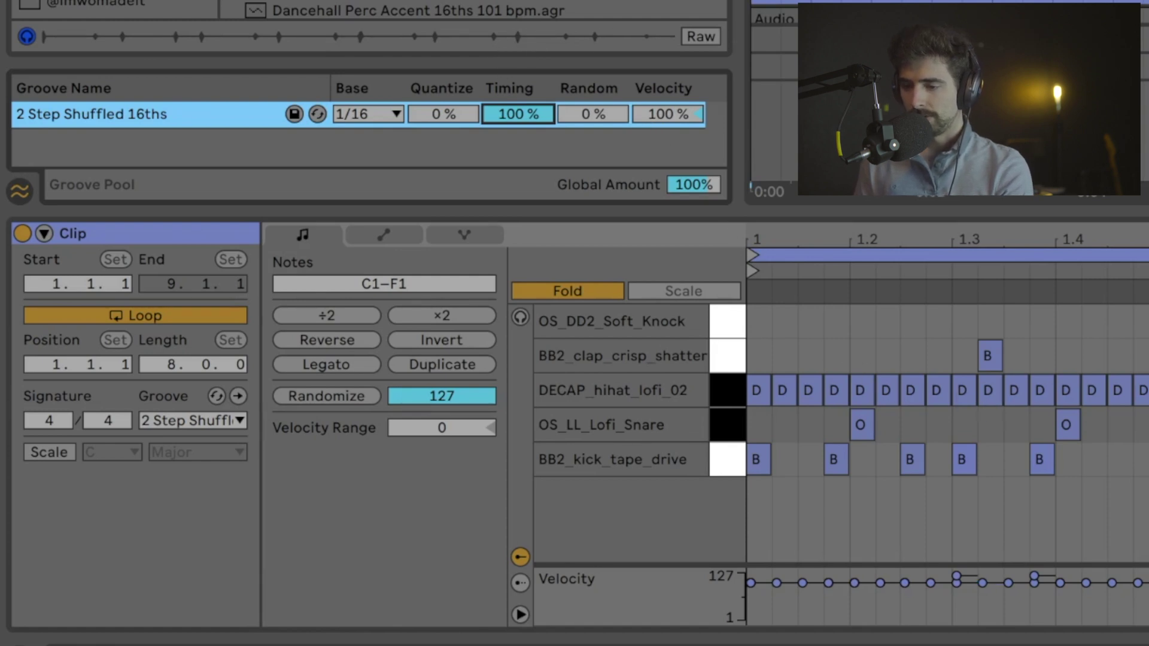
{"action": "left_click_drag", "start_coordinate": [662, 108], "coordinate": [663, 227]}
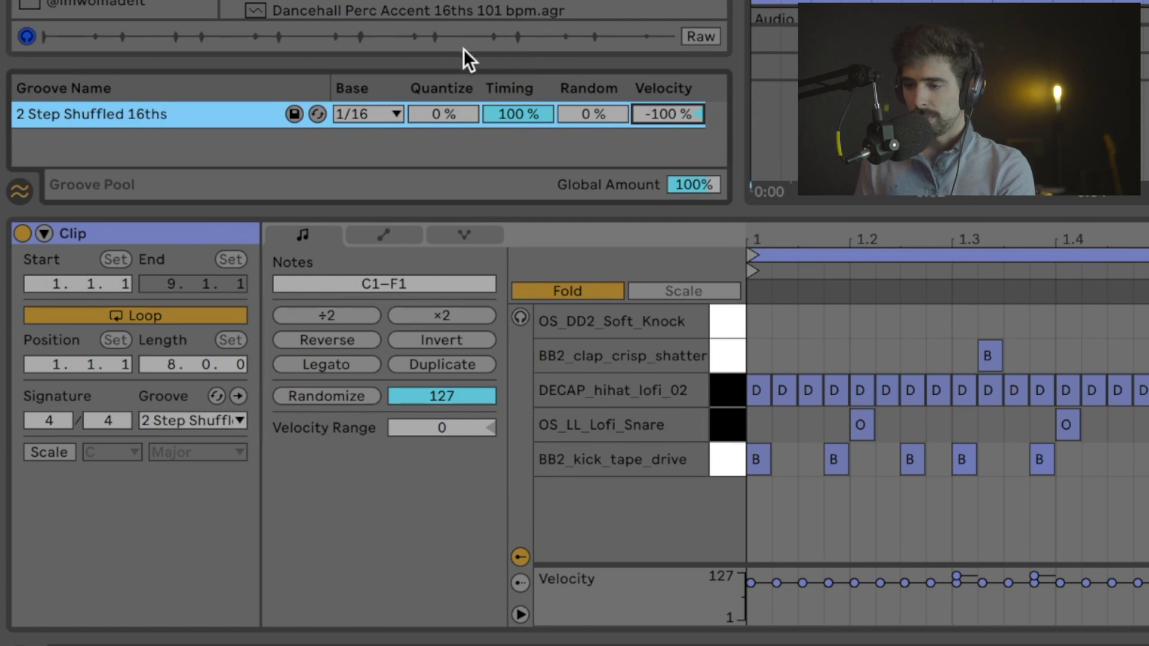
Step: Set the groove's Velocity back to 100% and briefly try Quantize before returning it to 0%
{"action": "type", "text": "100"}
{"action": "key", "text": "Return"}
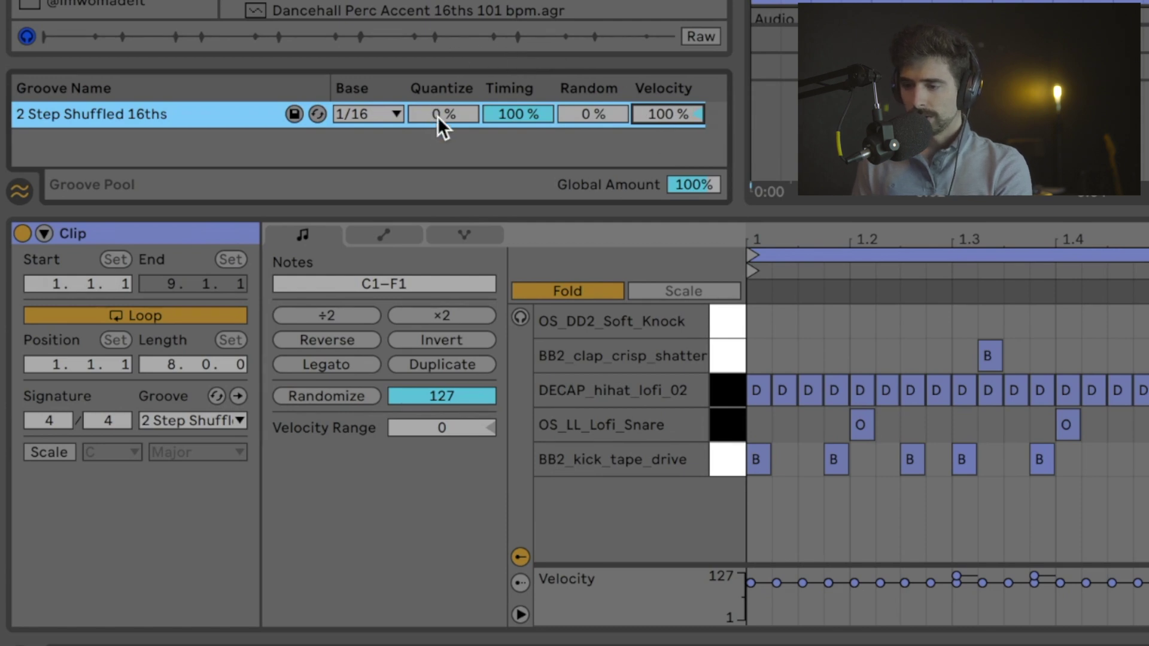
{"action": "mouse_move", "coordinate": [437, 116]}
{"action": "left_mouse_down"}
{"action": "mouse_move", "coordinate": [437, 56]}
{"action": "mouse_move", "coordinate": [439, 117]}
{"action": "left_mouse_up"}
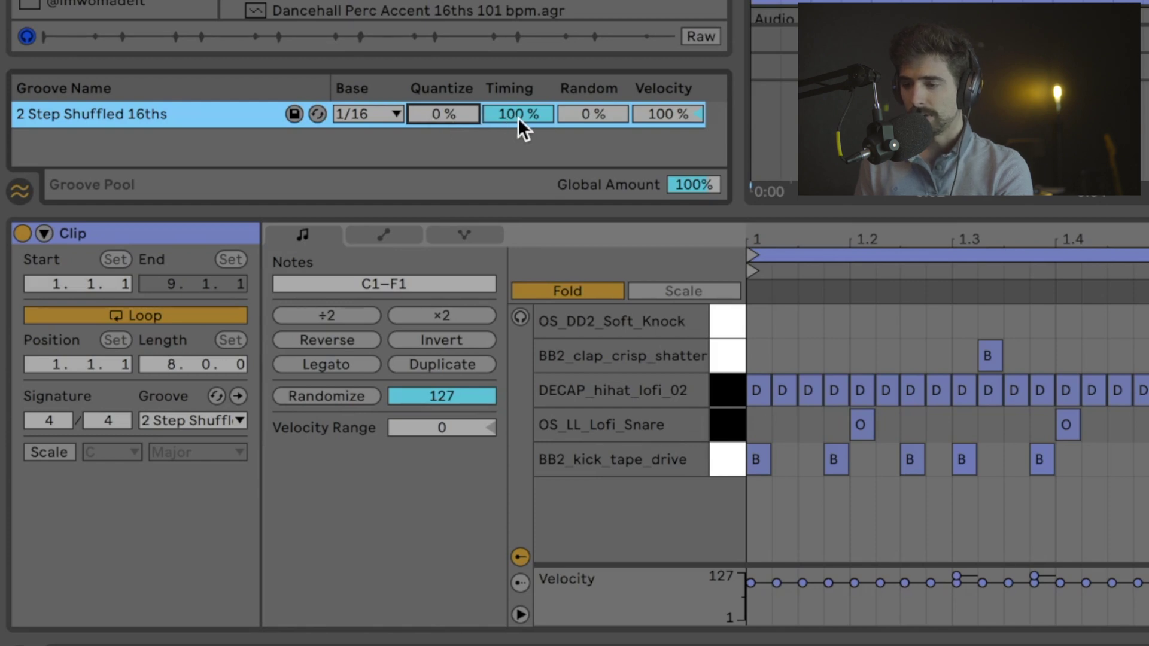
Step: Raise the groove's Random amount, reset it to 0%, and keep the Base resolution at 1/16
{"action": "left_click", "coordinate": [573, 110]}
{"action": "left_click_drag", "start_coordinate": [573, 110], "coordinate": [572, 51]}
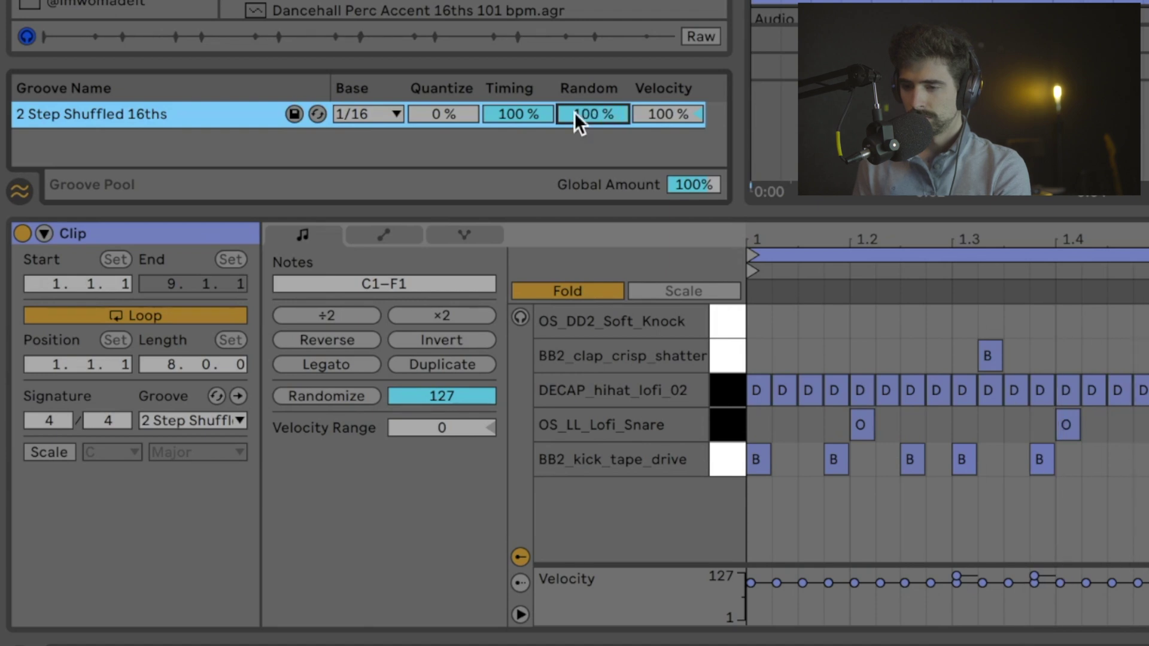
{"action": "key", "text": "Delete"}
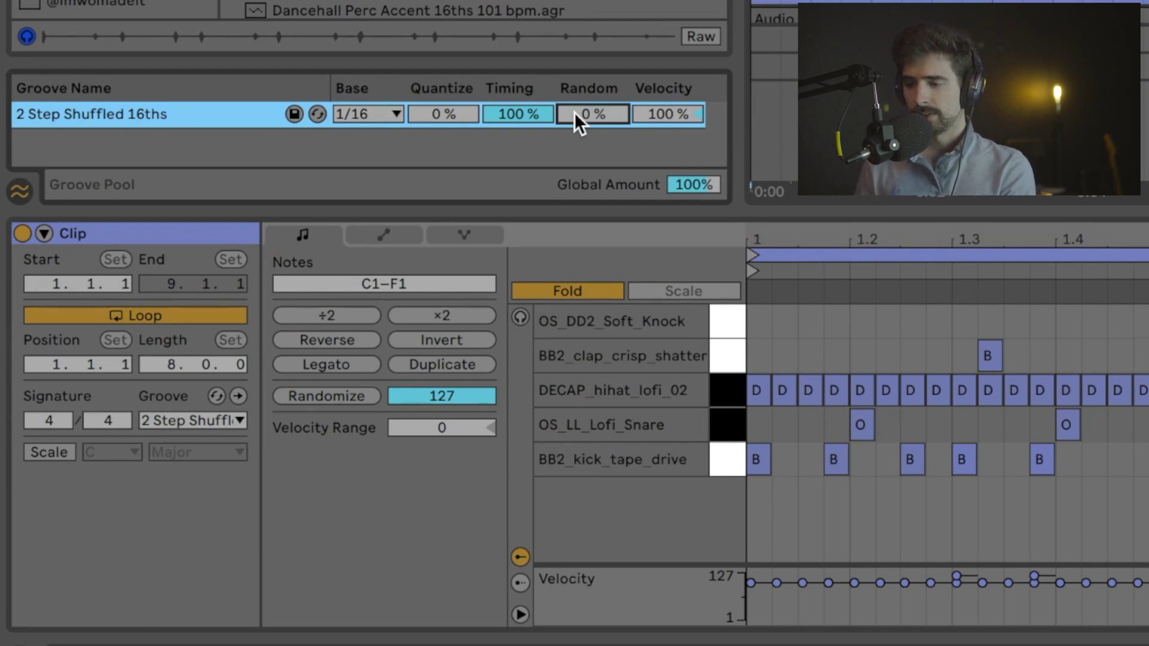
{"action": "left_click", "coordinate": [392, 113]}
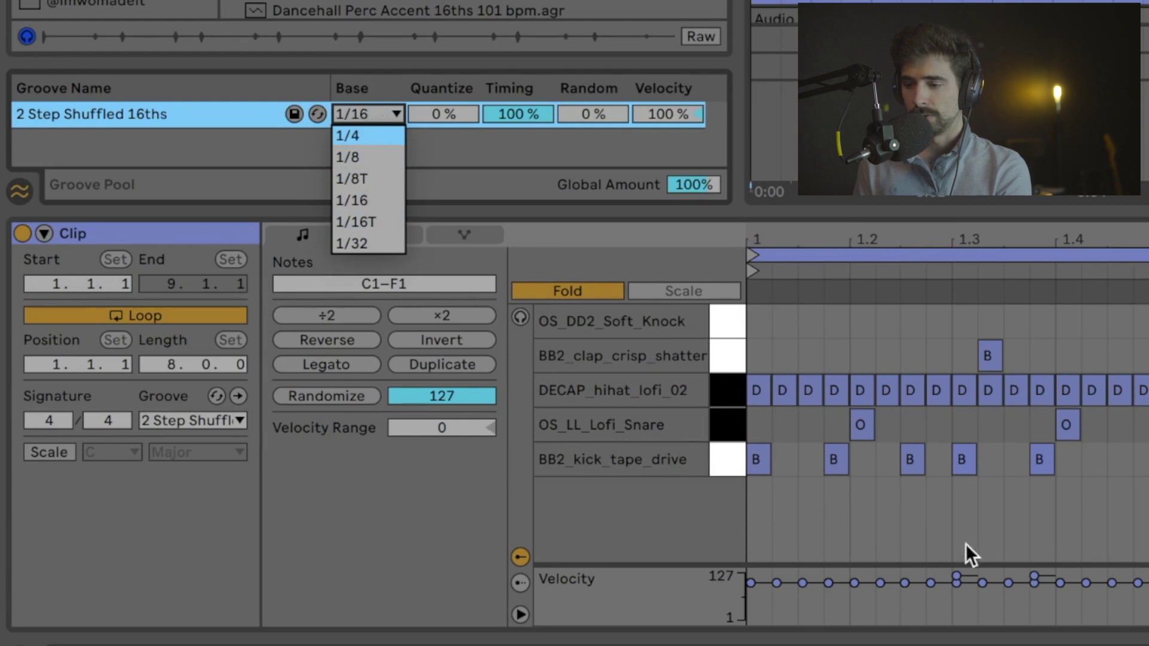
{"action": "left_click", "coordinate": [353, 200]}
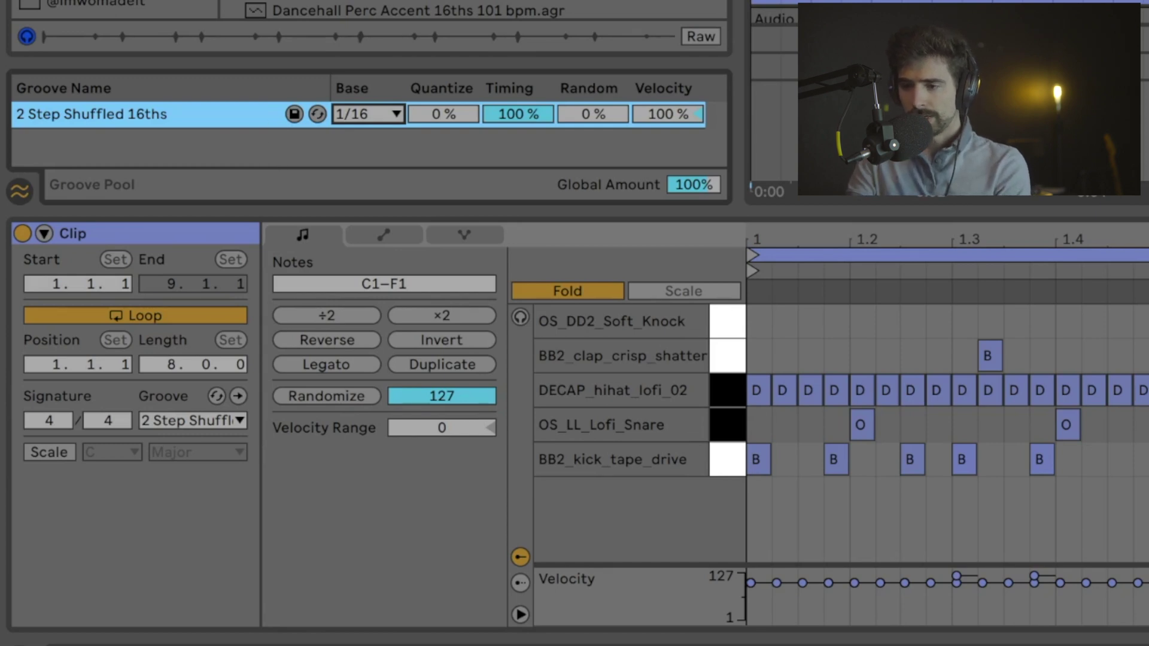
Step: Add Swing 8ths 73 and Swing Logic 8ths 62 from the Grooves browser to the Groove Pool
{"action": "scroll", "coordinate": [395, 9], "scroll_direction": "down", "scroll_amount": 3}
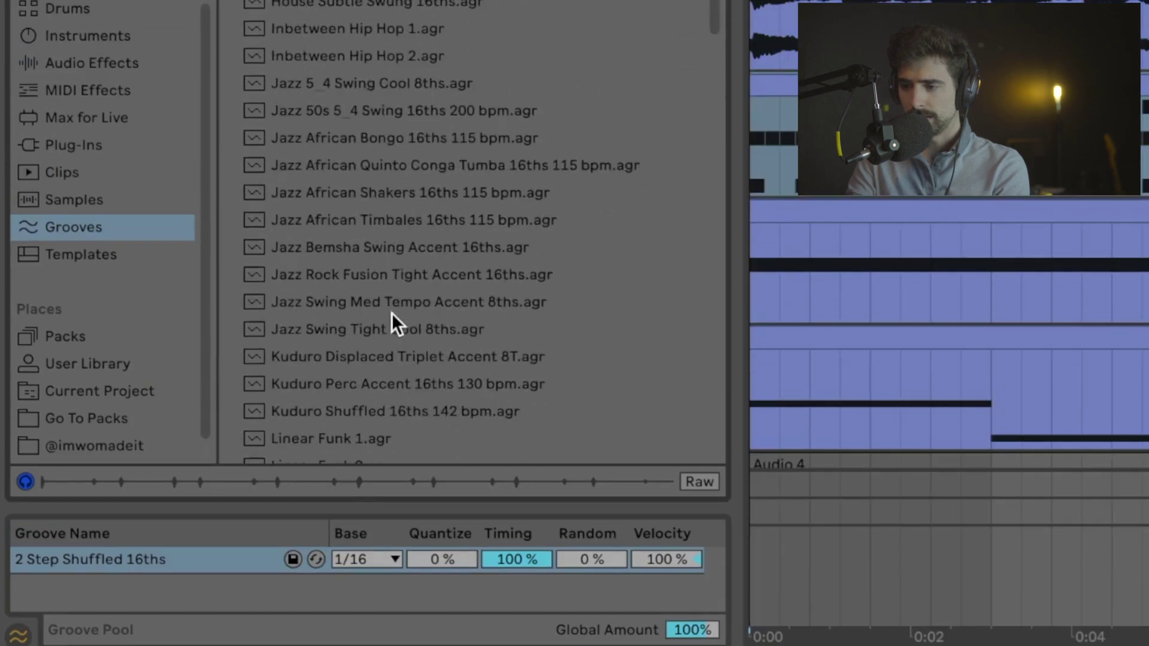
{"action": "scroll", "coordinate": [392, 314], "scroll_direction": "down", "scroll_amount": 10}
{"action": "left_click_drag", "start_coordinate": [323, 60], "coordinate": [308, 598]}
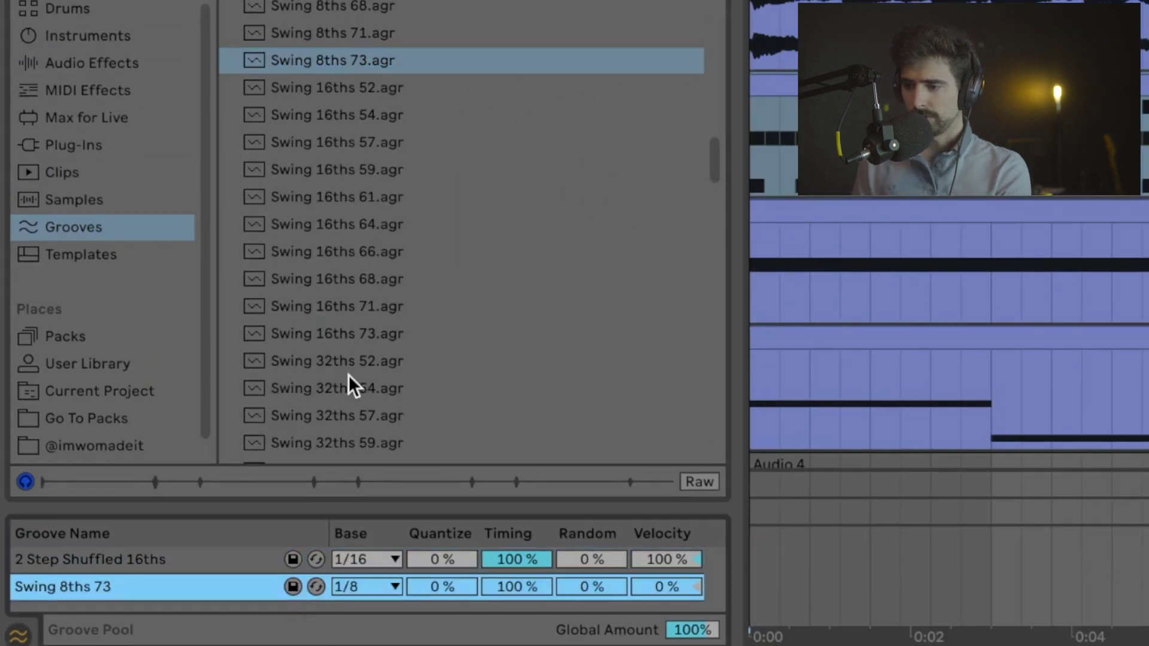
{"action": "scroll", "coordinate": [365, 302], "scroll_direction": "down", "scroll_amount": 7}
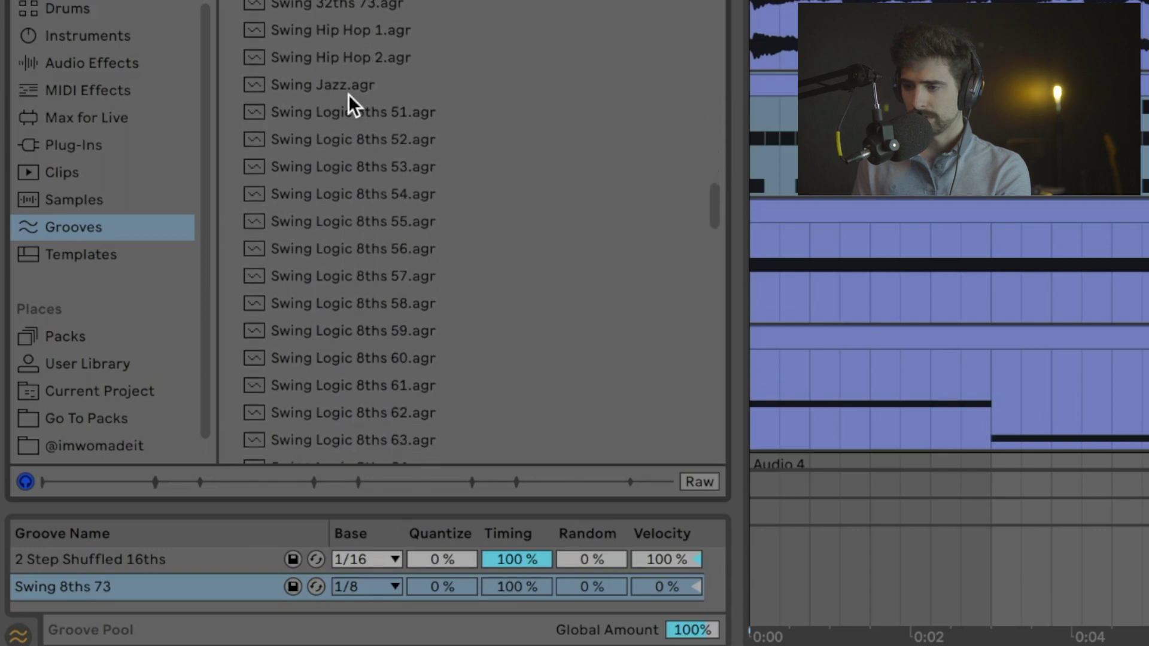
{"action": "left_click", "coordinate": [341, 115]}
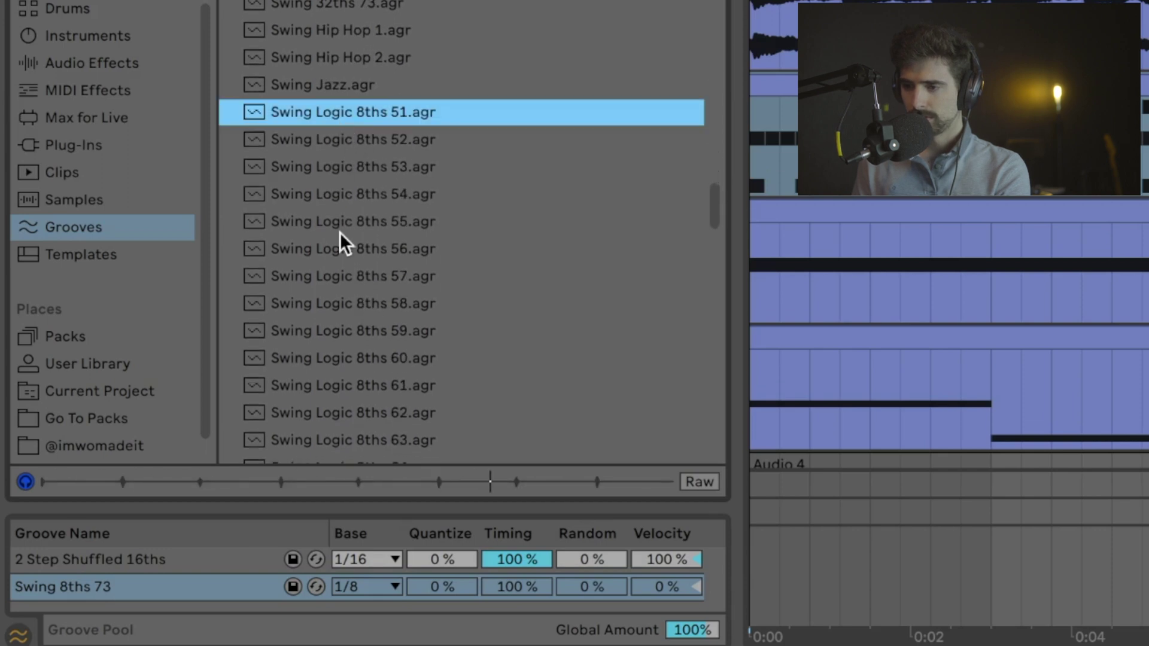
{"action": "left_click", "coordinate": [338, 413]}
{"action": "scroll", "coordinate": [339, 414], "scroll_direction": "down", "scroll_amount": 2}
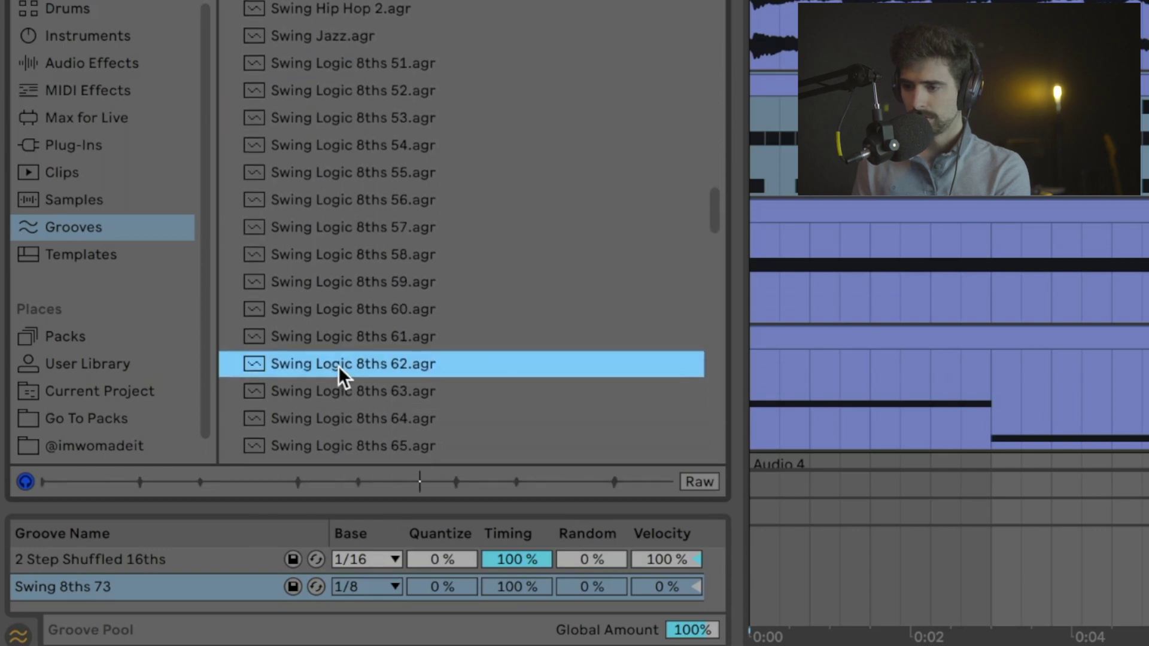
{"action": "left_click_drag", "start_coordinate": [338, 365], "coordinate": [231, 605]}
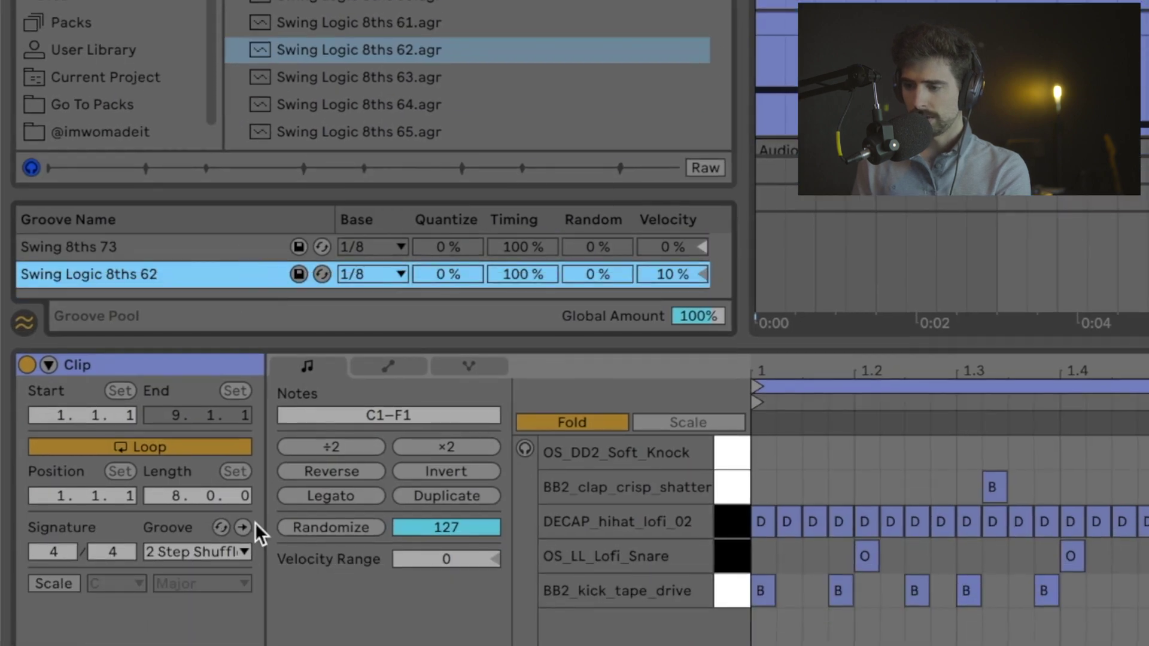
Step: Try Swing 8ths 73 on the drum clip, then apply Swing Logic 8ths 62 and play it
{"action": "left_click", "coordinate": [183, 553]}
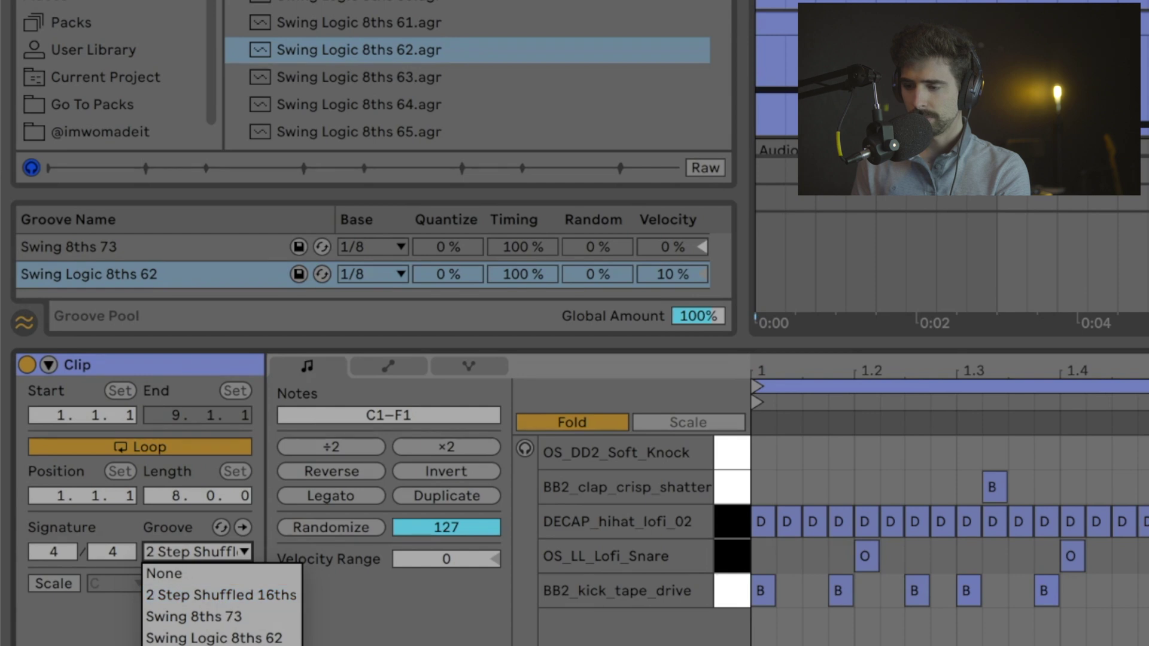
{"action": "key", "text": "Escape"}
{"action": "left_click", "coordinate": [244, 551]}
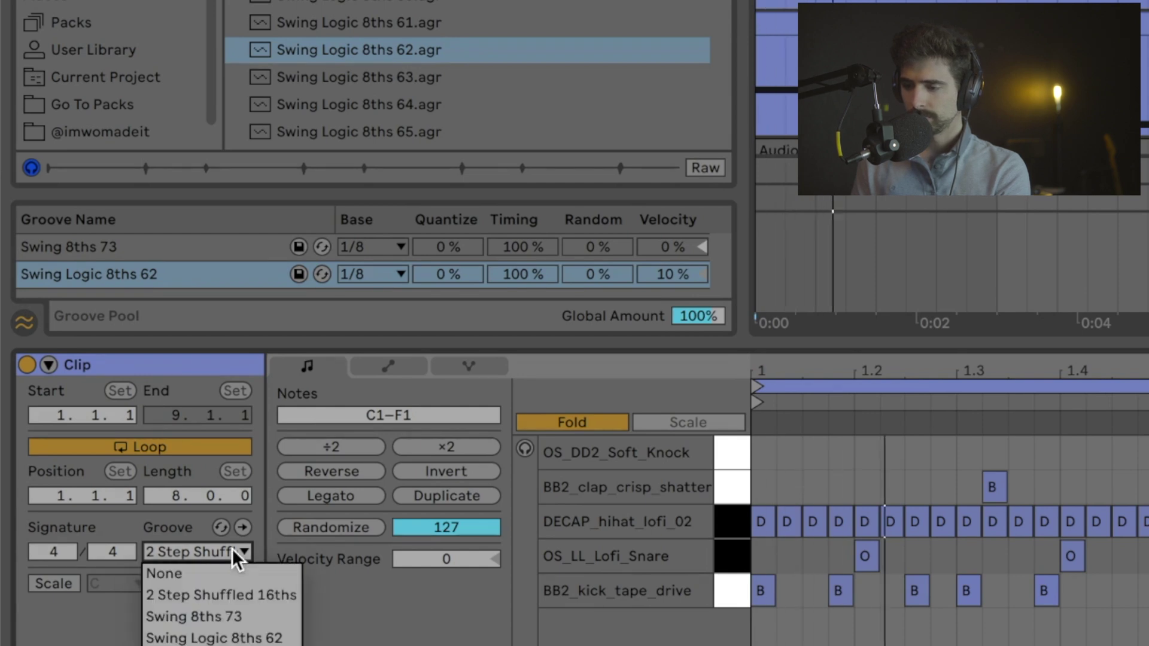
{"action": "left_click", "coordinate": [232, 620]}
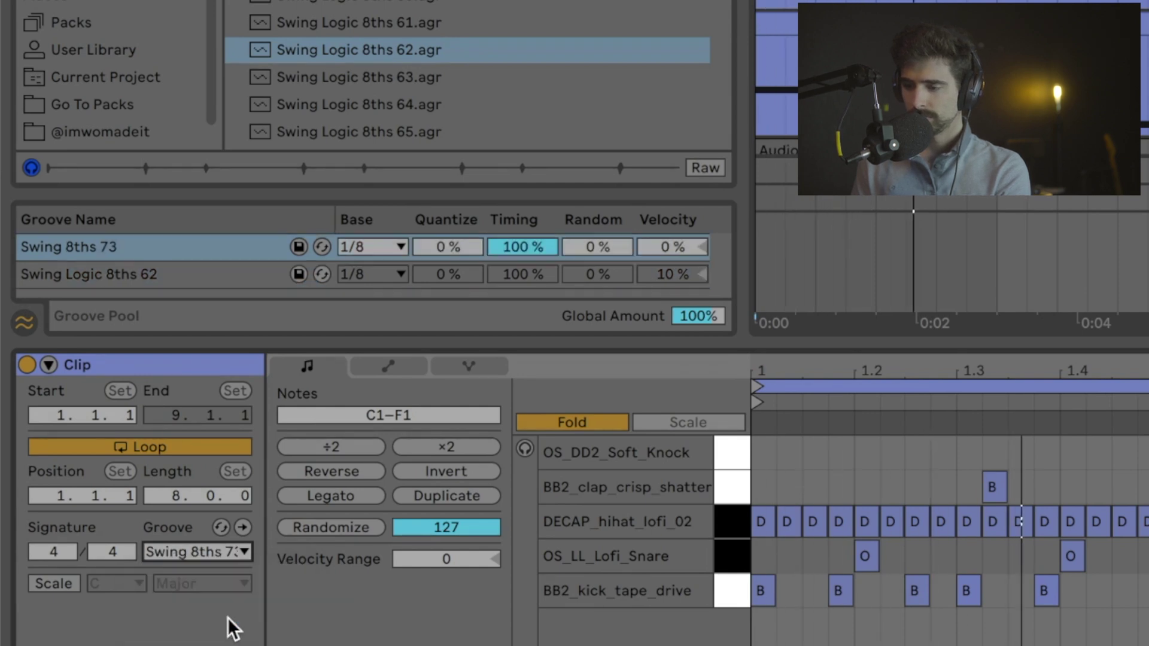
{"action": "left_click", "coordinate": [224, 554]}
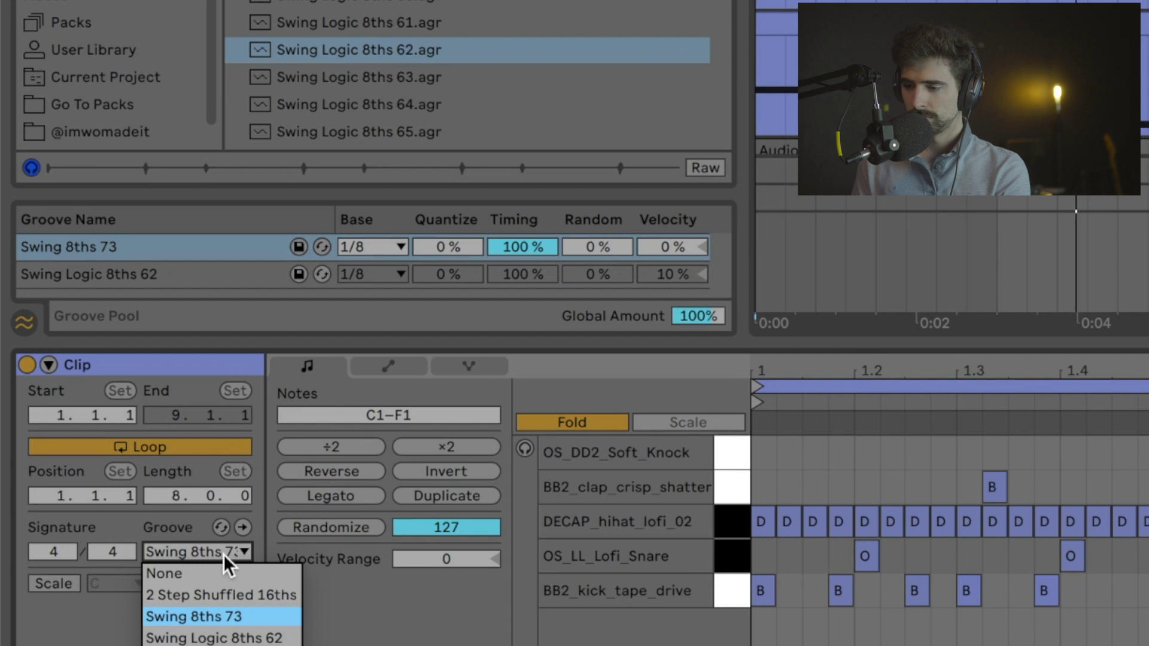
{"action": "left_click", "coordinate": [232, 638]}
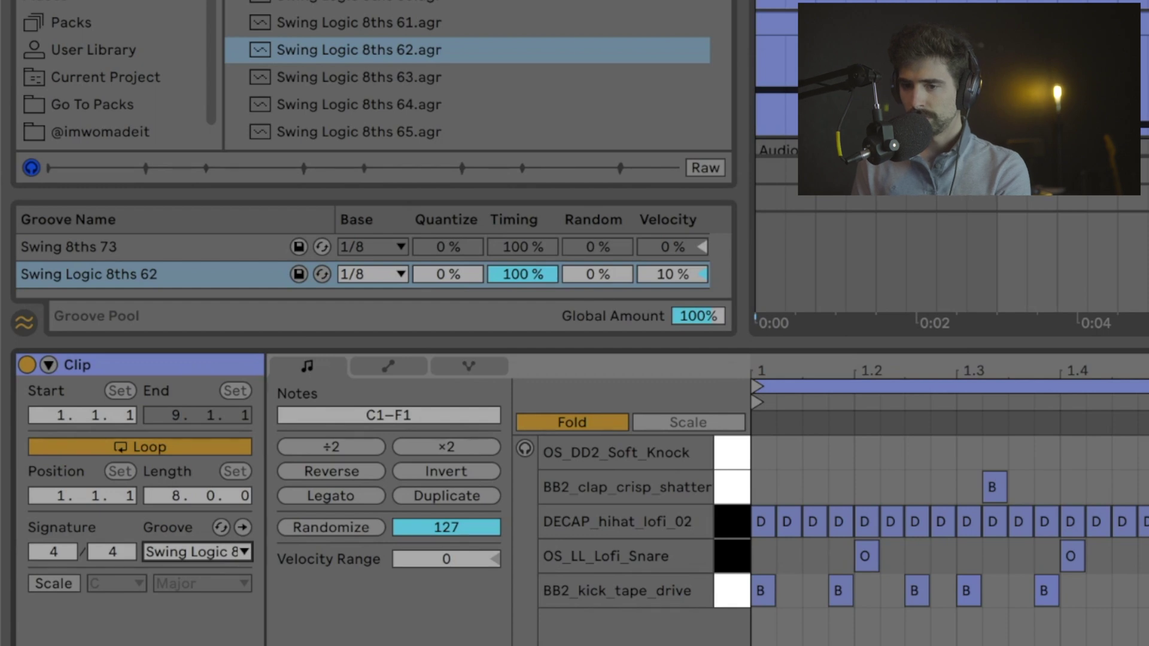
{"action": "key", "text": "space"}
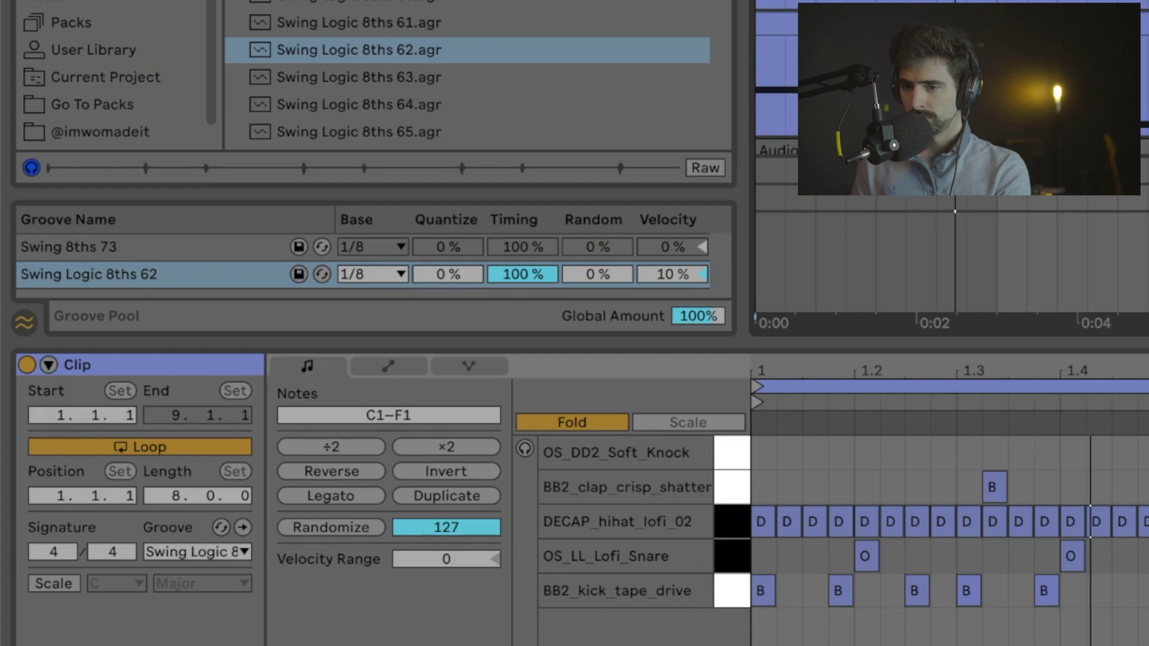
{"action": "key", "text": "Tab"}
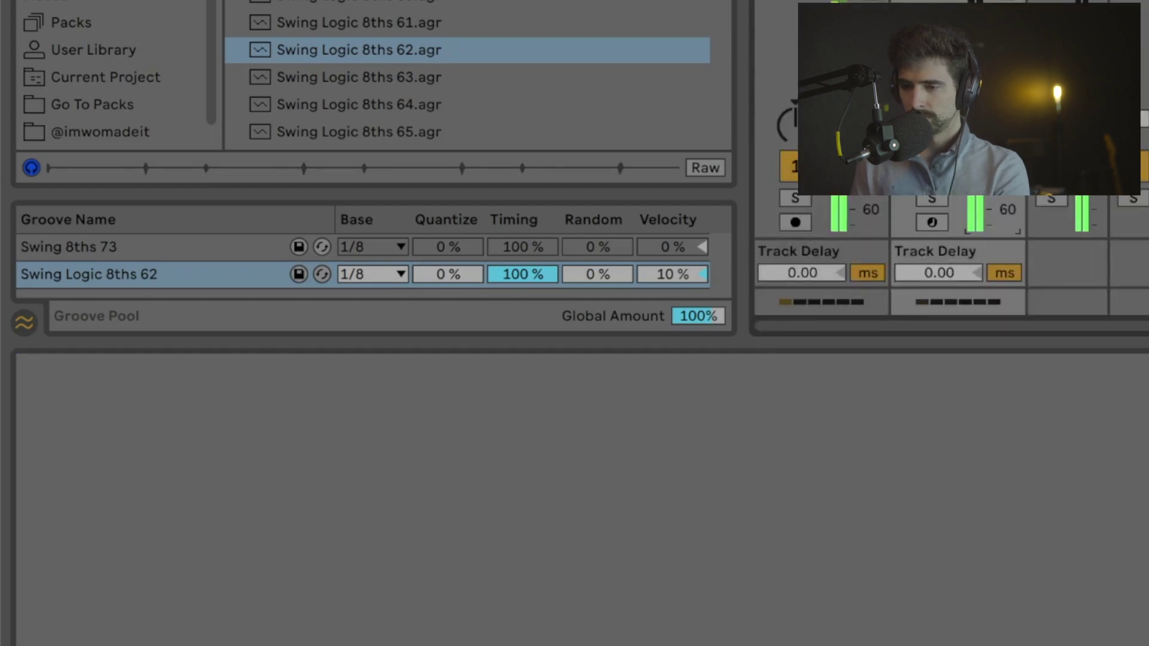
{"action": "key", "text": "Tab"}
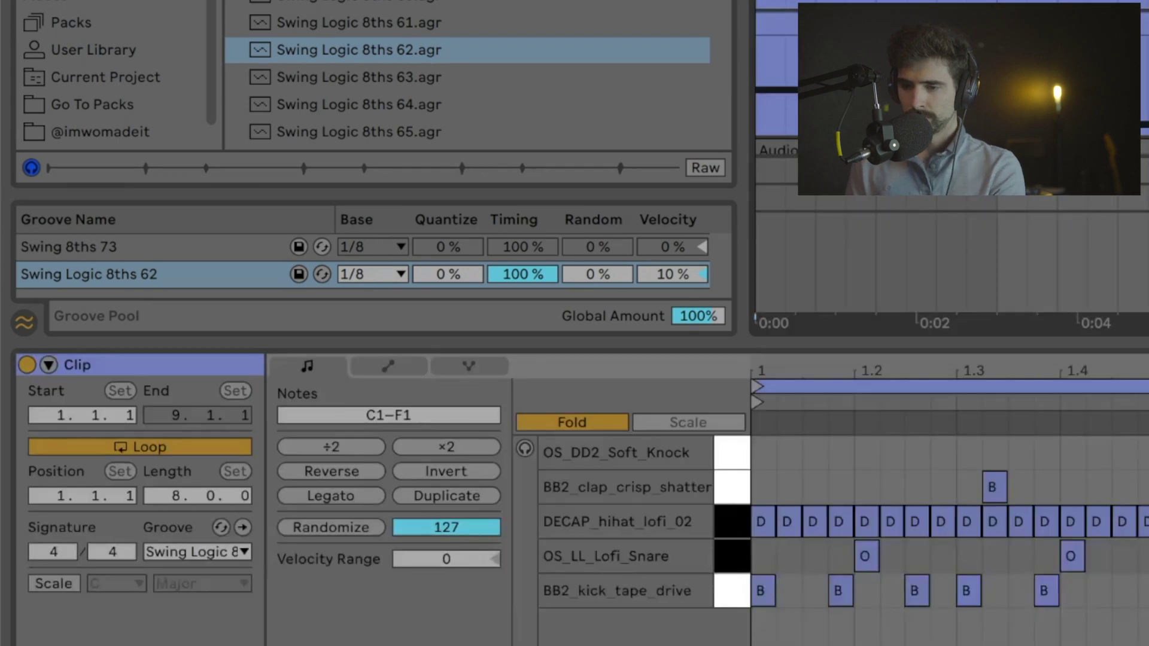
{"action": "key", "text": "Up"}
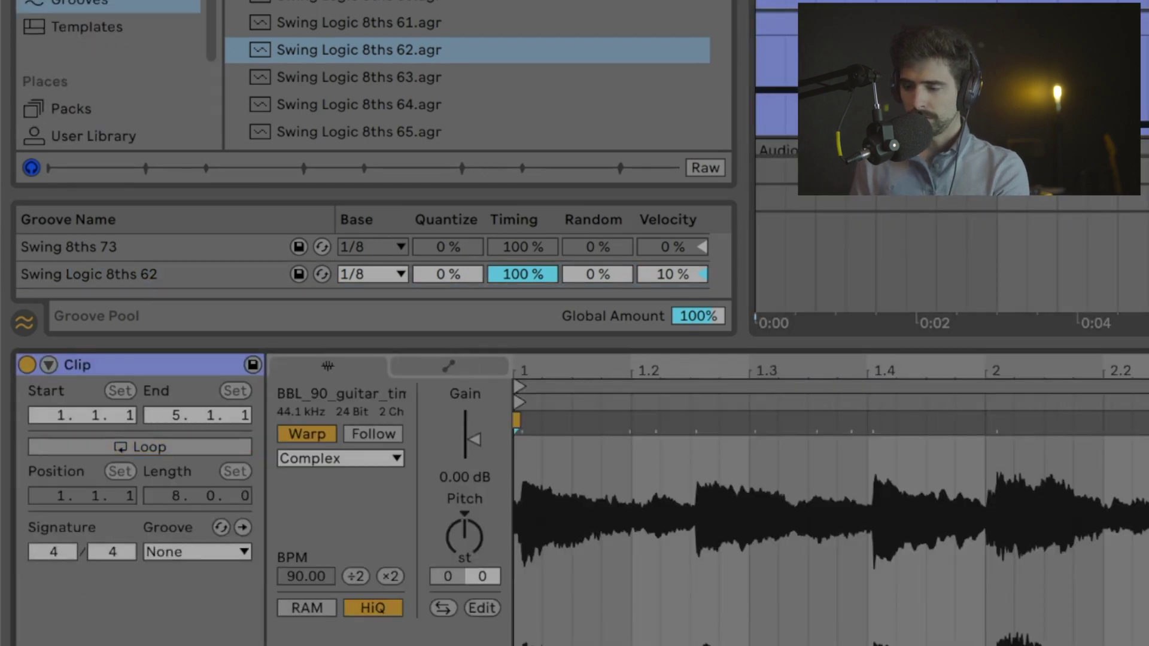
Step: Set the guitar clip's groove to Swing Logic 8ths 62
{"action": "left_click", "coordinate": [154, 555]}
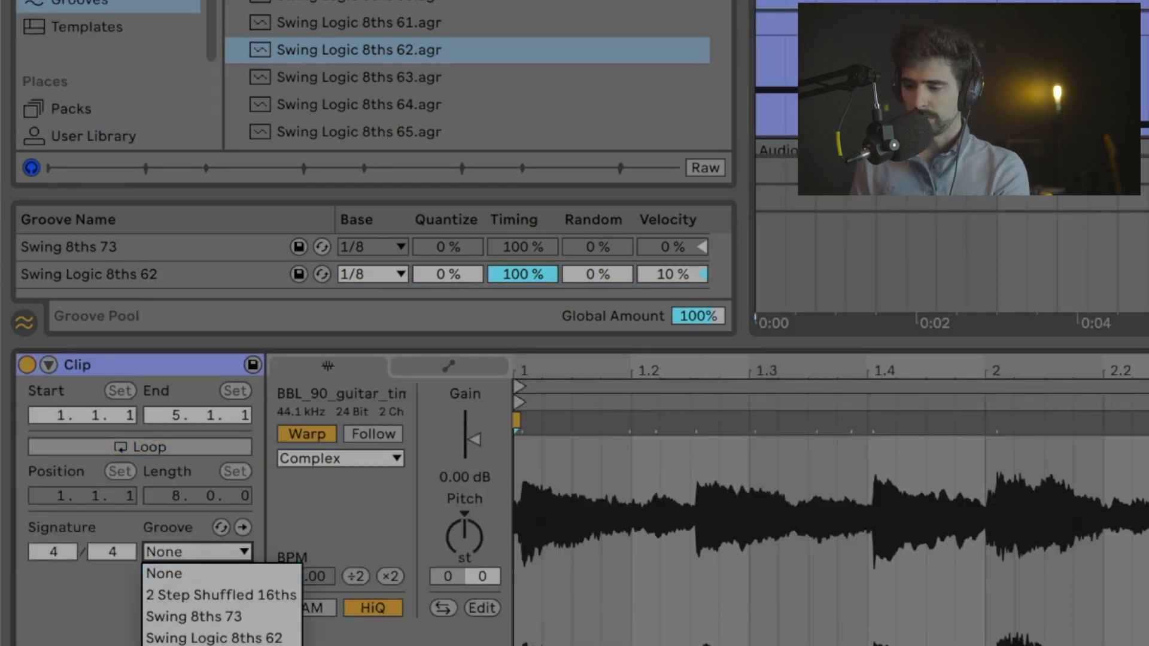
{"action": "left_click", "coordinate": [195, 640]}
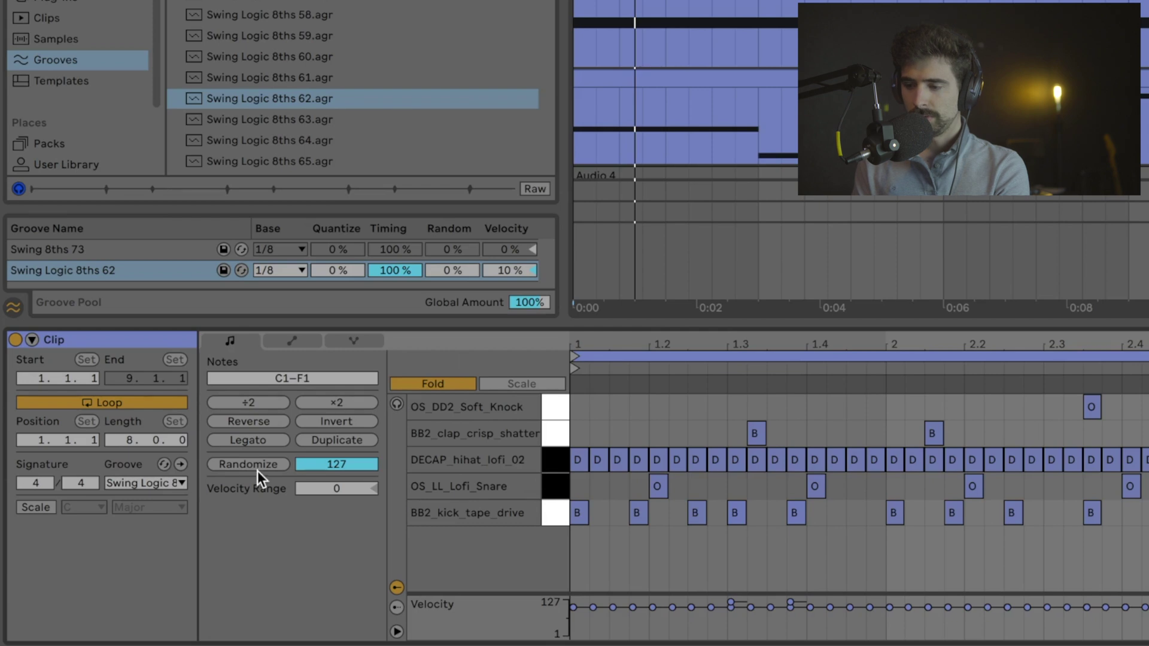
Step: Commit the swing groove on the drum and guitar clips, then undo the guitar clip's commit
{"action": "left_click", "coordinate": [181, 465]}
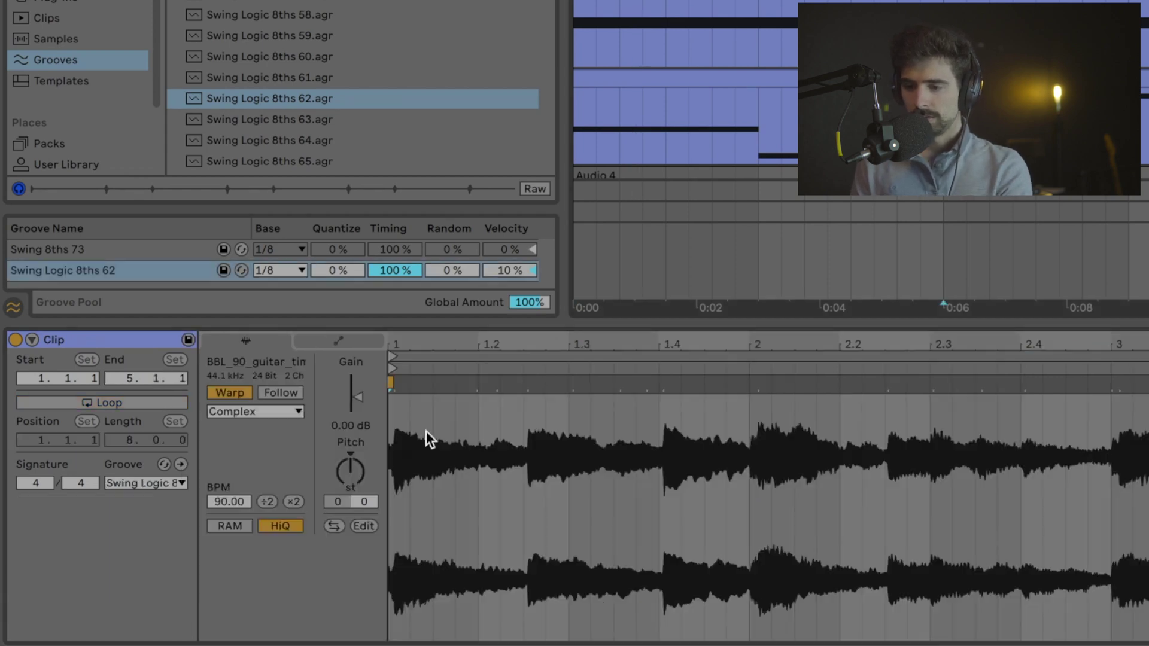
{"action": "left_click", "coordinate": [178, 465]}
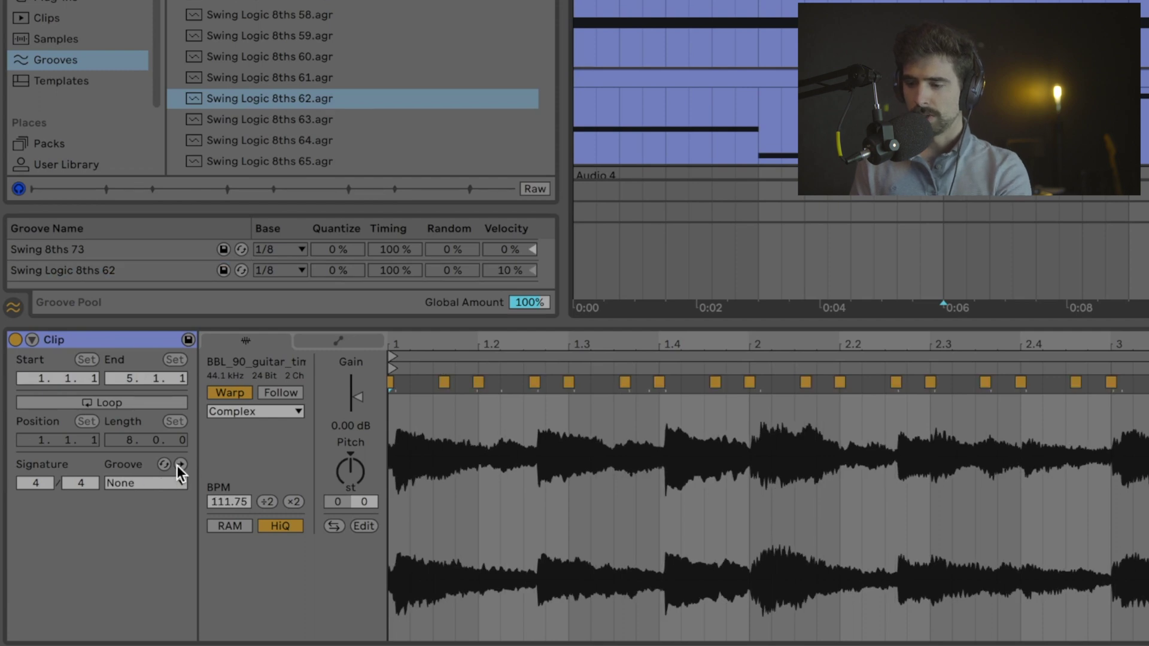
{"action": "key", "text": "ctrl+z"}
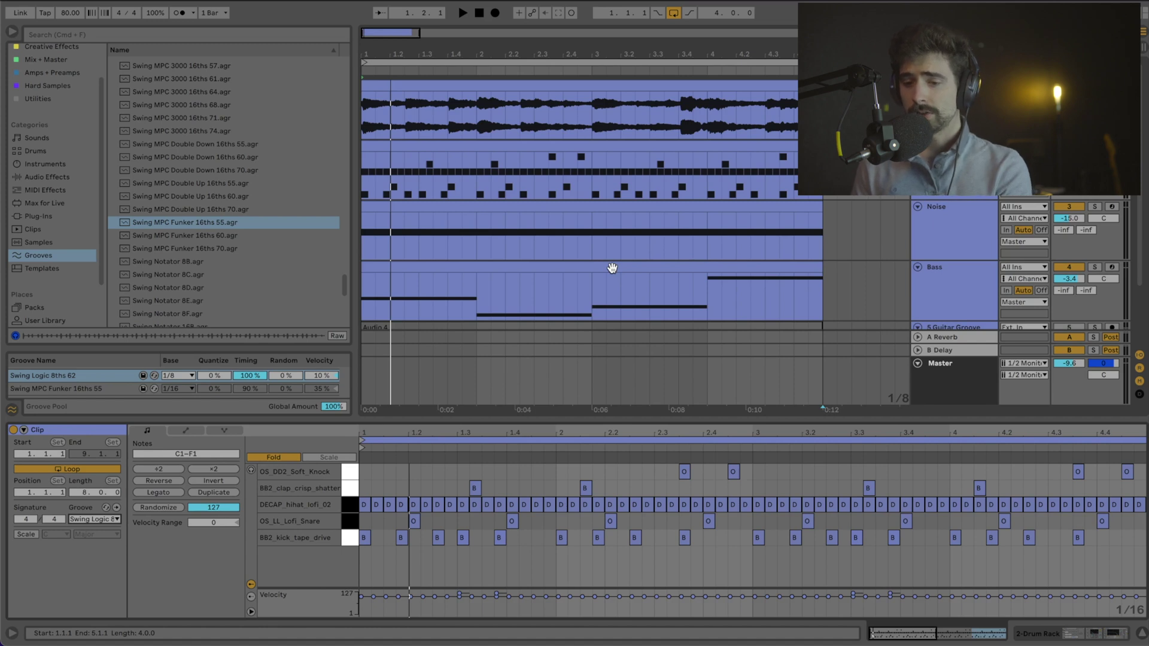
Step: Select the Audio 4 clip, solo the 5 Guitar Groove track, and play it briefly
{"action": "scroll", "coordinate": [614, 270], "scroll_direction": "down", "scroll_amount": 3}
{"action": "left_click", "coordinate": [666, 297]}
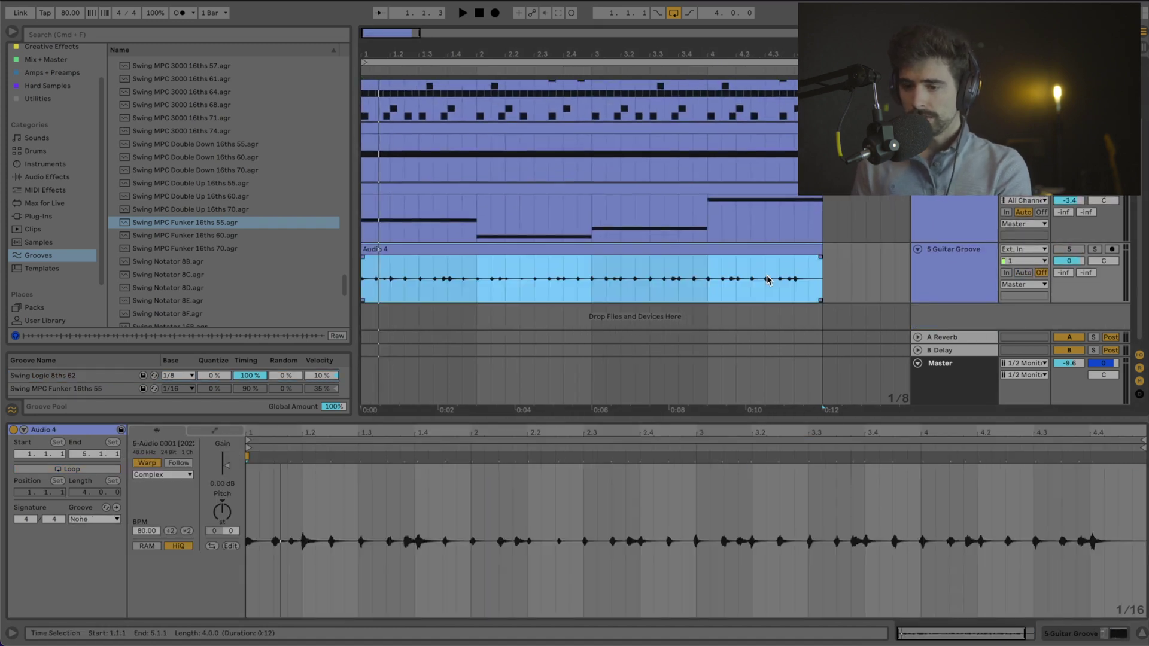
{"action": "left_click", "coordinate": [1097, 250]}
{"action": "key", "text": "space"}
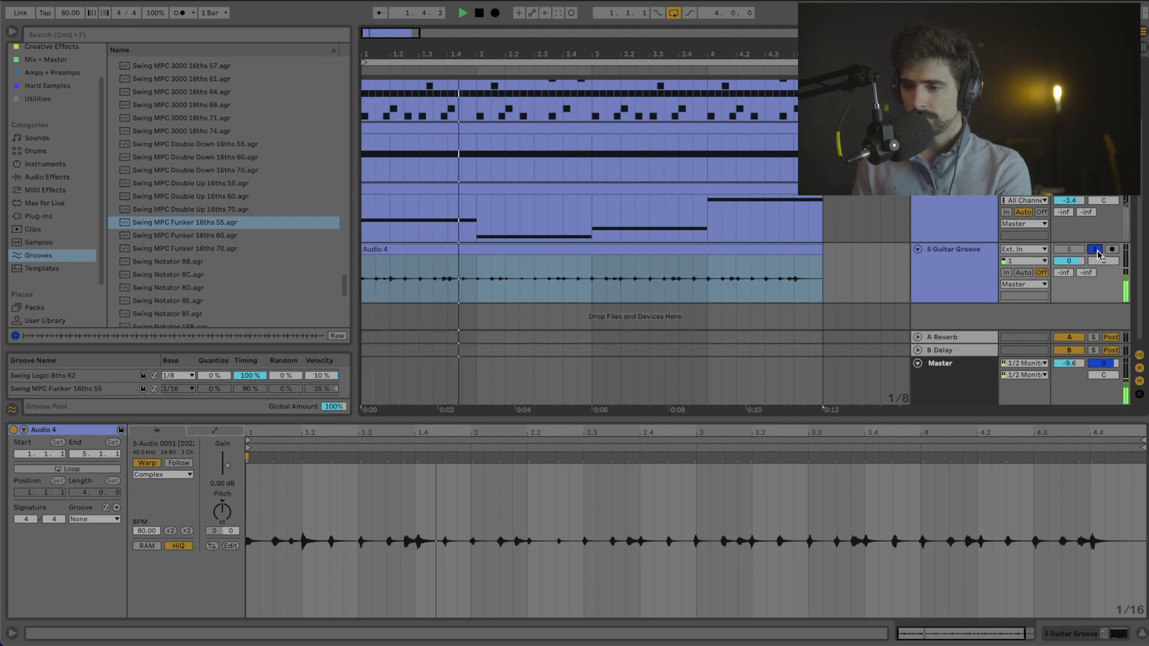
{"action": "key", "text": "space"}
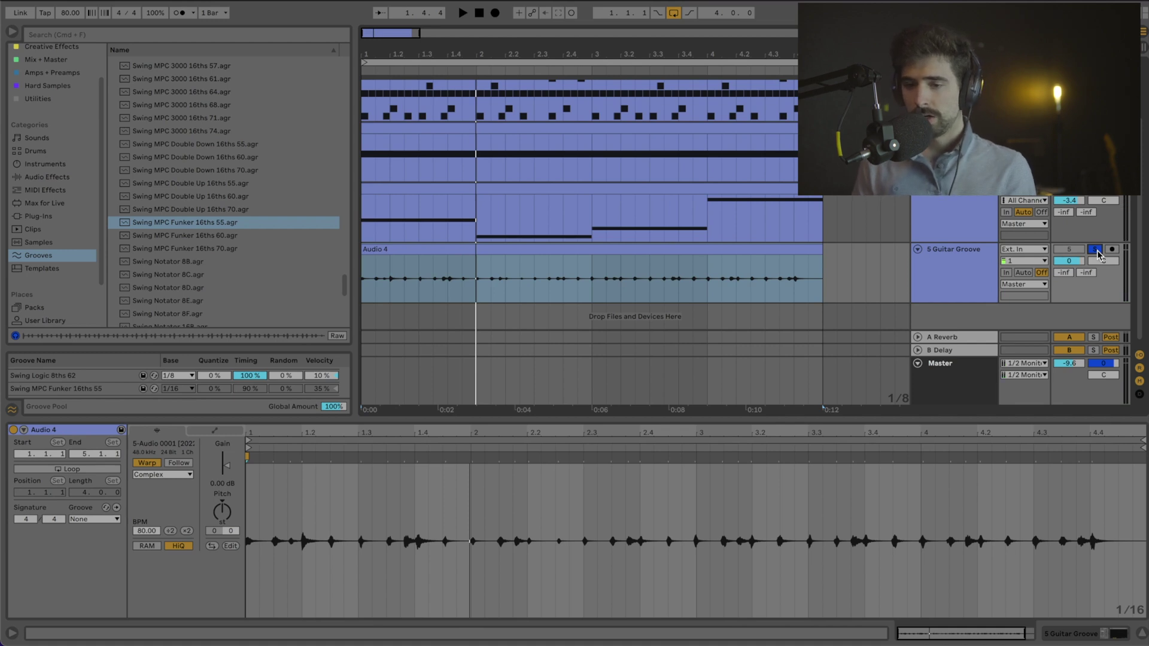
Step: Extract a groove from the Audio 4 clip and select the new Audio 4 Groove Pool entry
{"action": "right_click", "coordinate": [709, 255]}
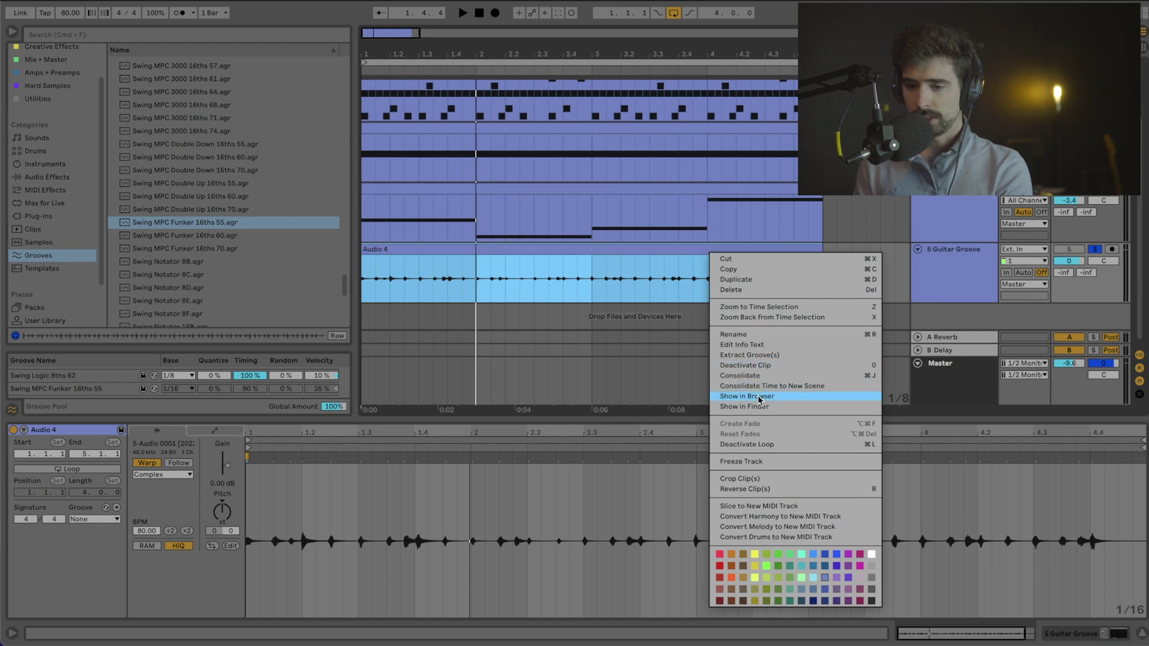
{"action": "left_click", "coordinate": [748, 355]}
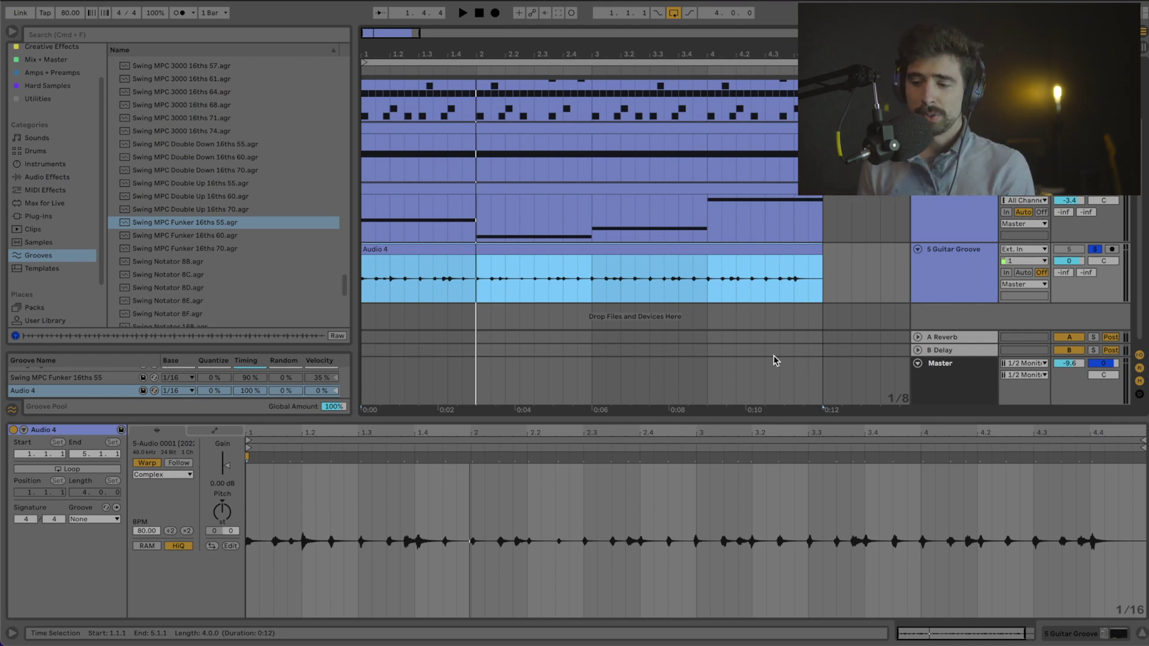
{"action": "left_click", "coordinate": [117, 392]}
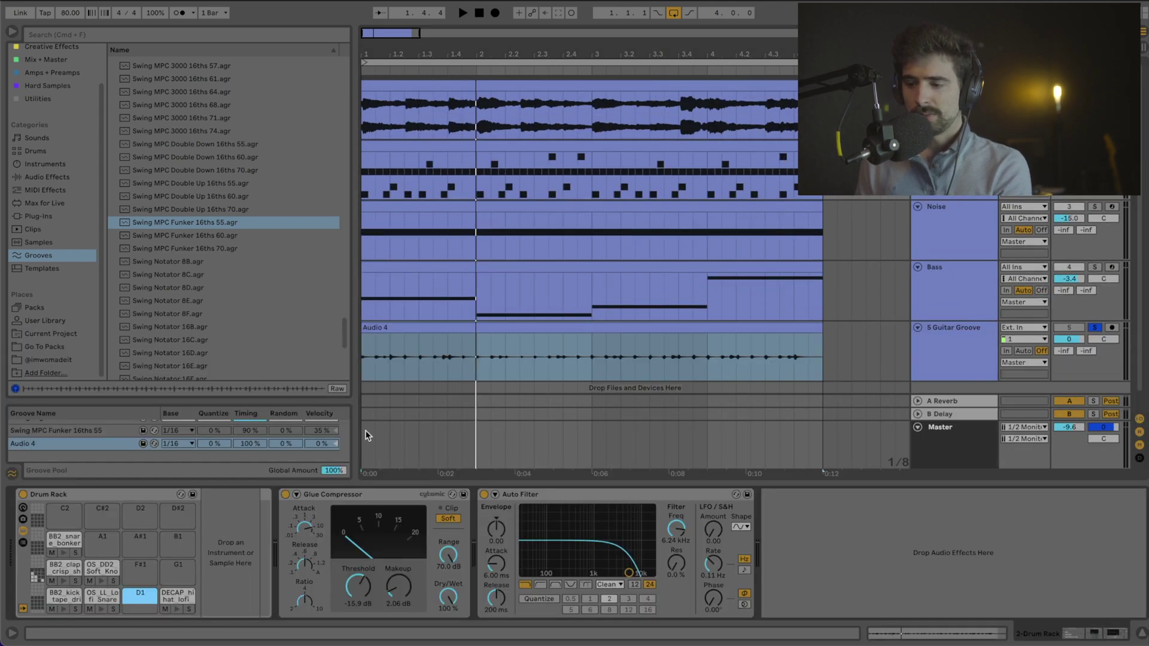
Step: Set the drum MIDI clip's groove to the extracted Audio 4 groove
{"action": "double_click", "coordinate": [617, 142]}
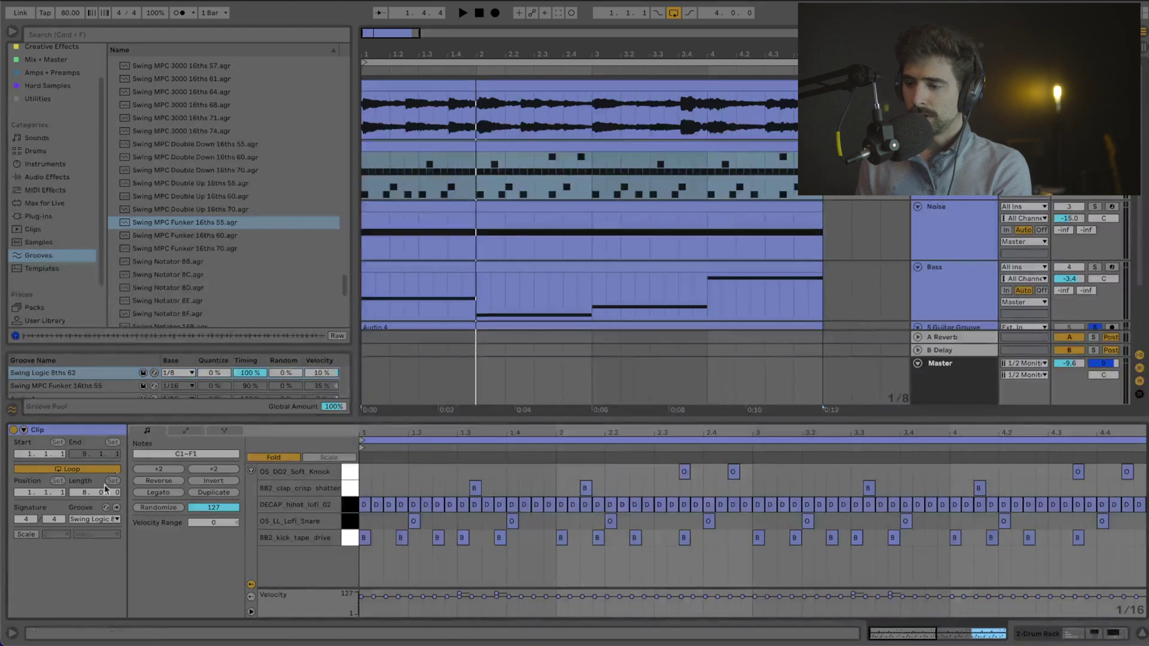
{"action": "left_click", "coordinate": [95, 518]}
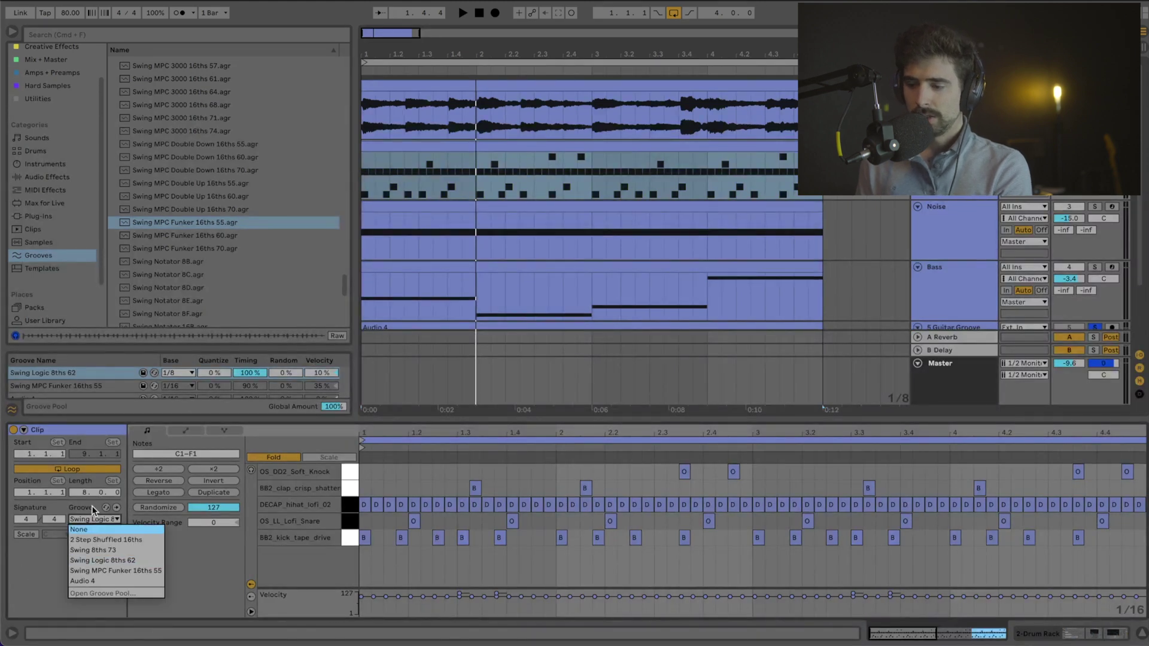
{"action": "left_click", "coordinate": [99, 583]}
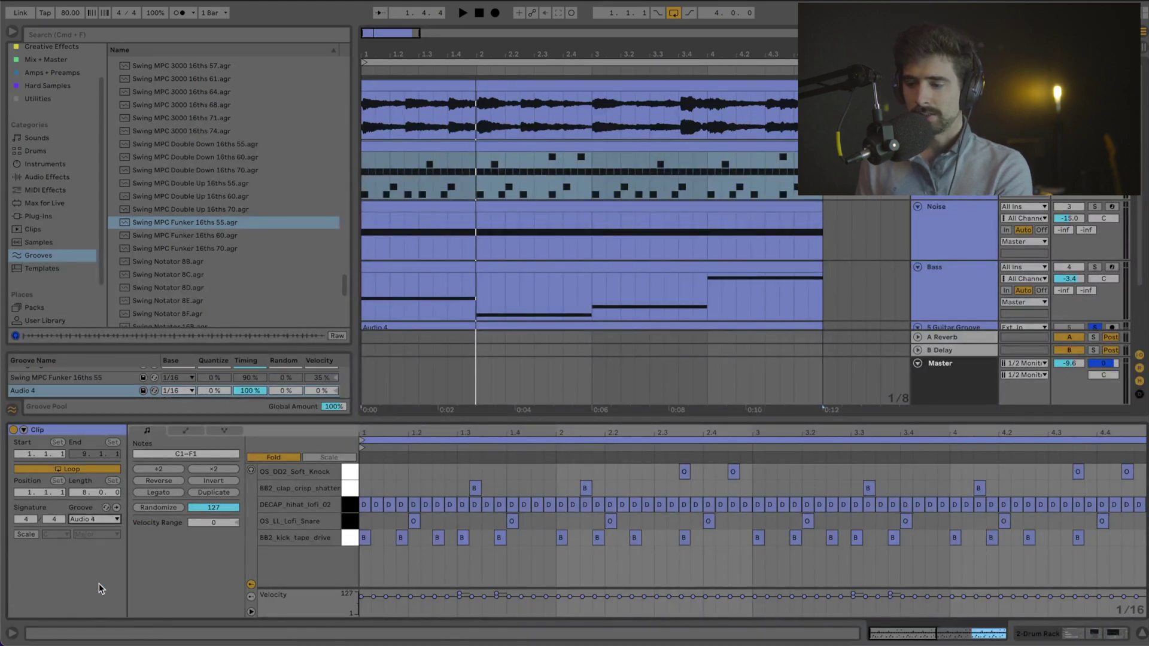
{"action": "left_click", "coordinate": [746, 139]}
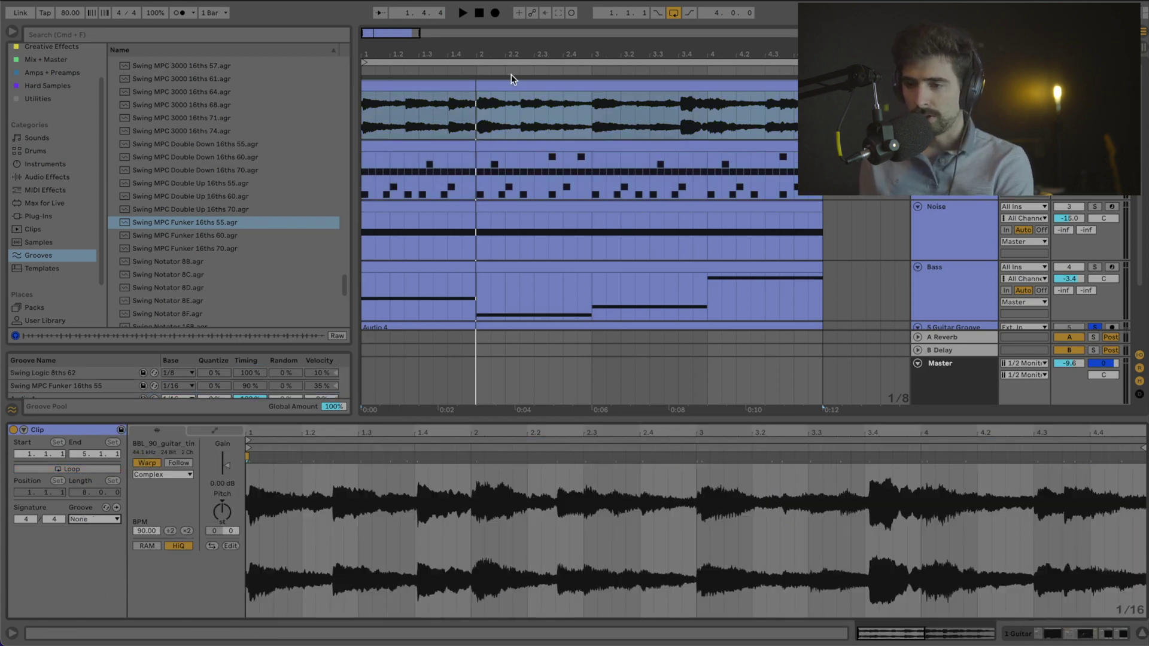
{"action": "left_click", "coordinate": [593, 151]}
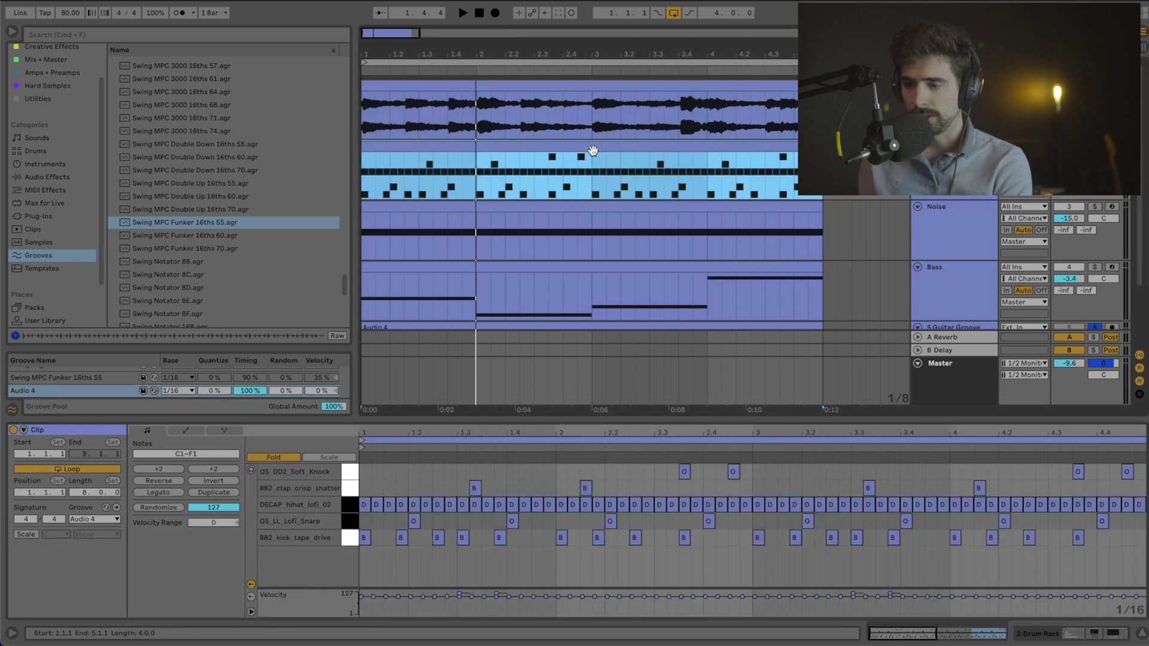
Step: Play and stop the drums twice with the Audio 4 groove, zoomed out to bars 1–7
{"action": "key", "text": "space"}
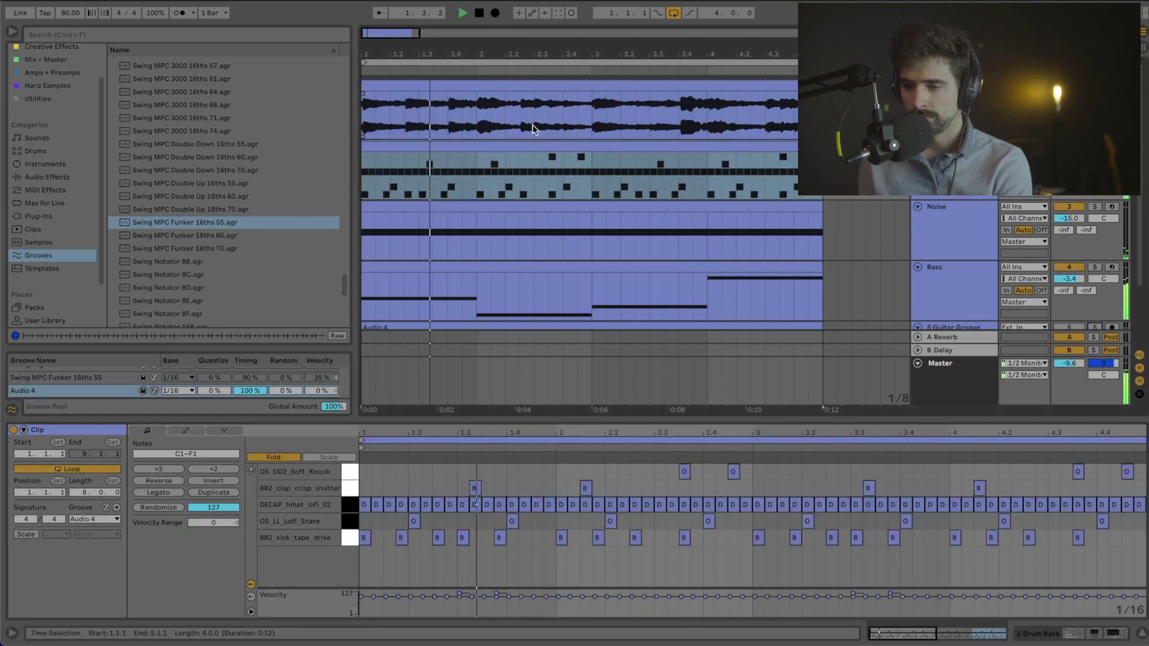
{"action": "scroll", "coordinate": [601, 206], "scroll_direction": "down", "scroll_amount": 3}
{"action": "key", "text": "minus"}
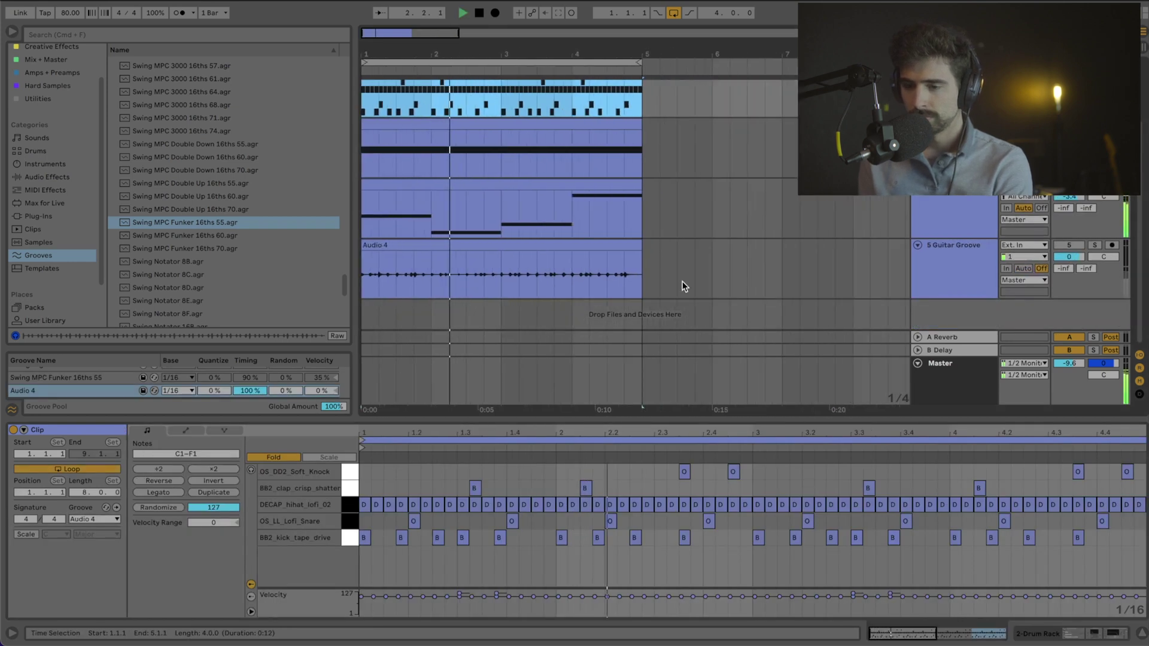
{"action": "scroll", "coordinate": [684, 286], "scroll_direction": "up", "scroll_amount": 5}
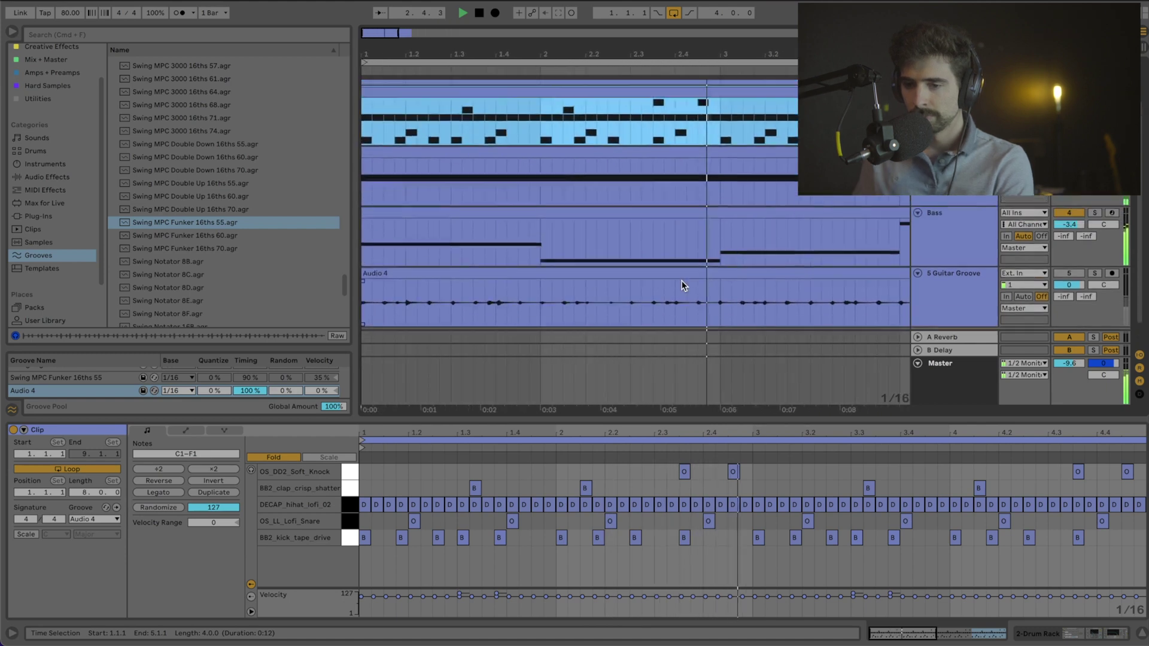
{"action": "scroll", "coordinate": [684, 286], "scroll_direction": "up", "scroll_amount": 2}
{"action": "key", "text": "space"}
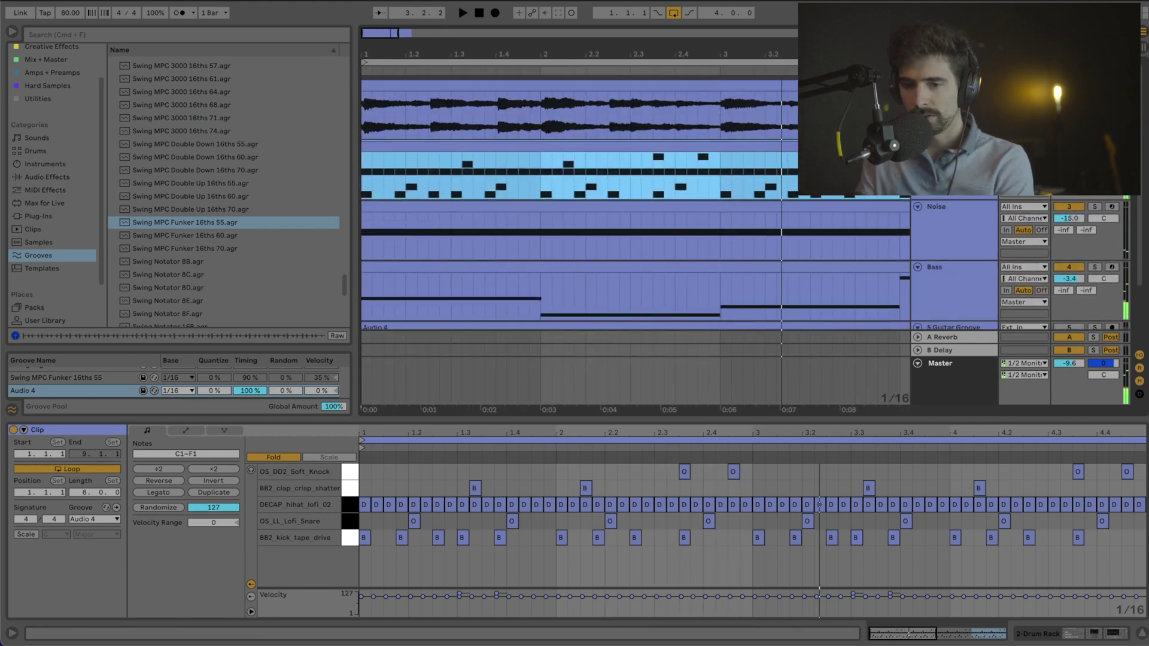
{"action": "scroll", "coordinate": [1095, 263], "scroll_direction": "down", "scroll_amount": 3}
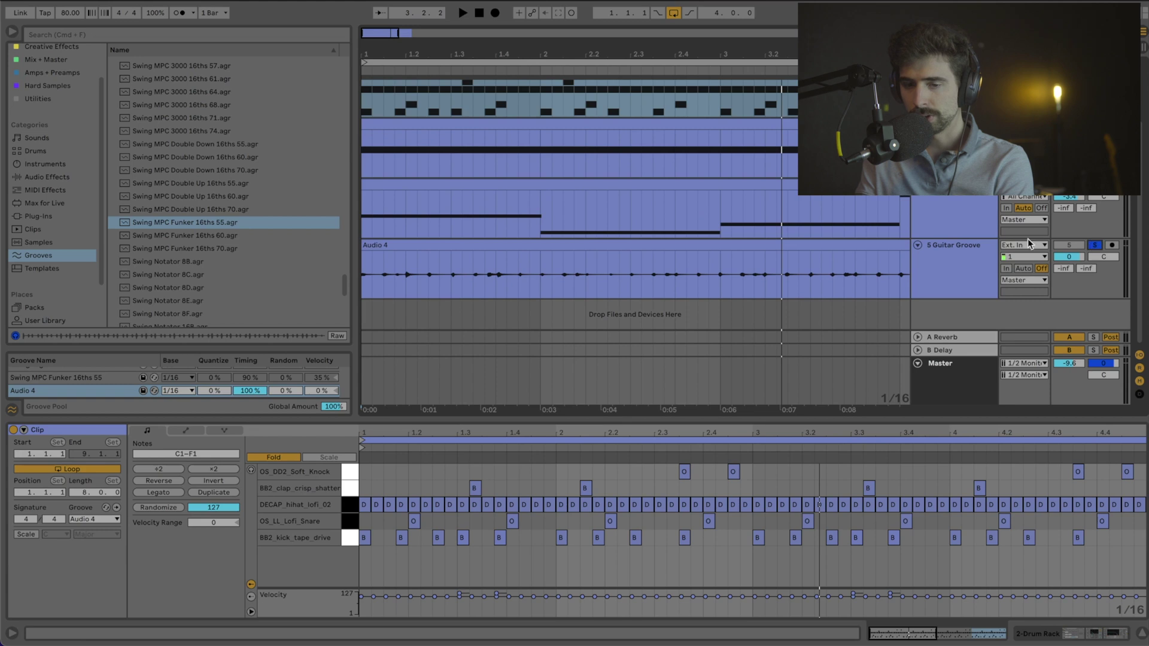
{"action": "scroll", "coordinate": [1029, 242], "scroll_direction": "up", "scroll_amount": 3}
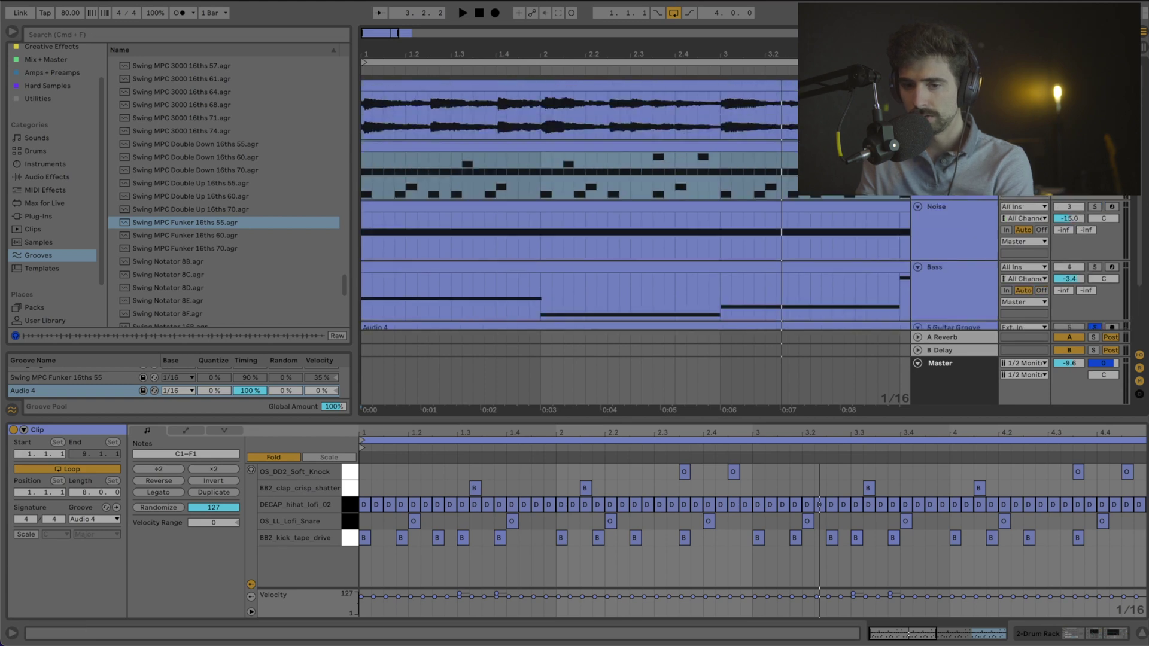
{"action": "key", "text": "space"}
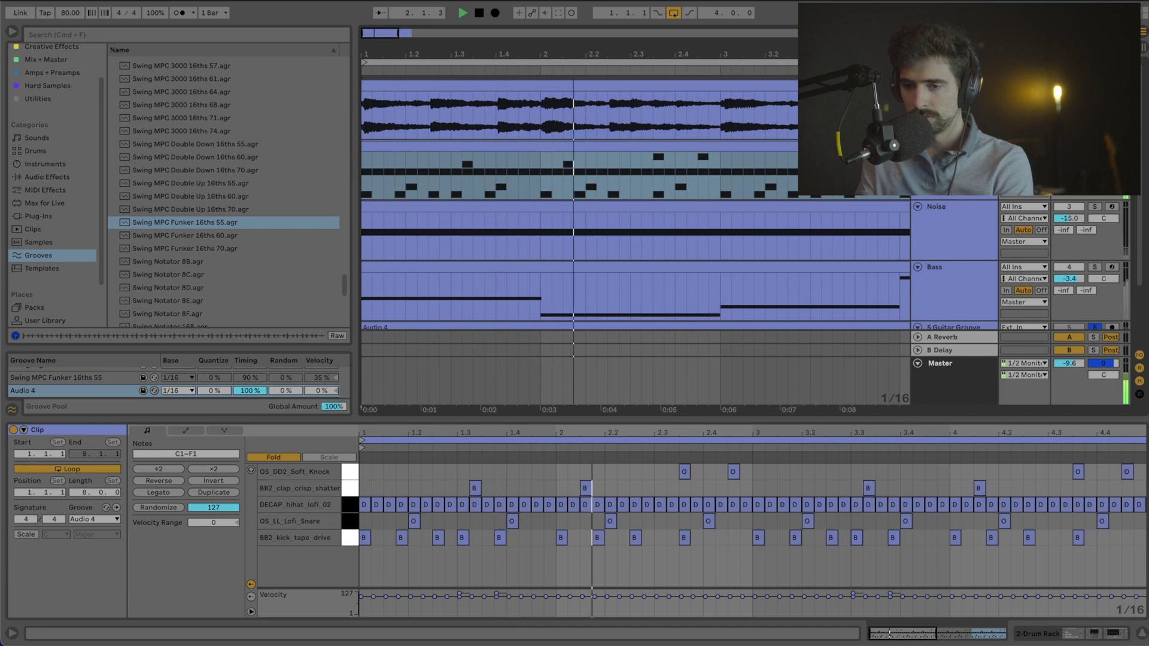
{"action": "key", "text": "space"}
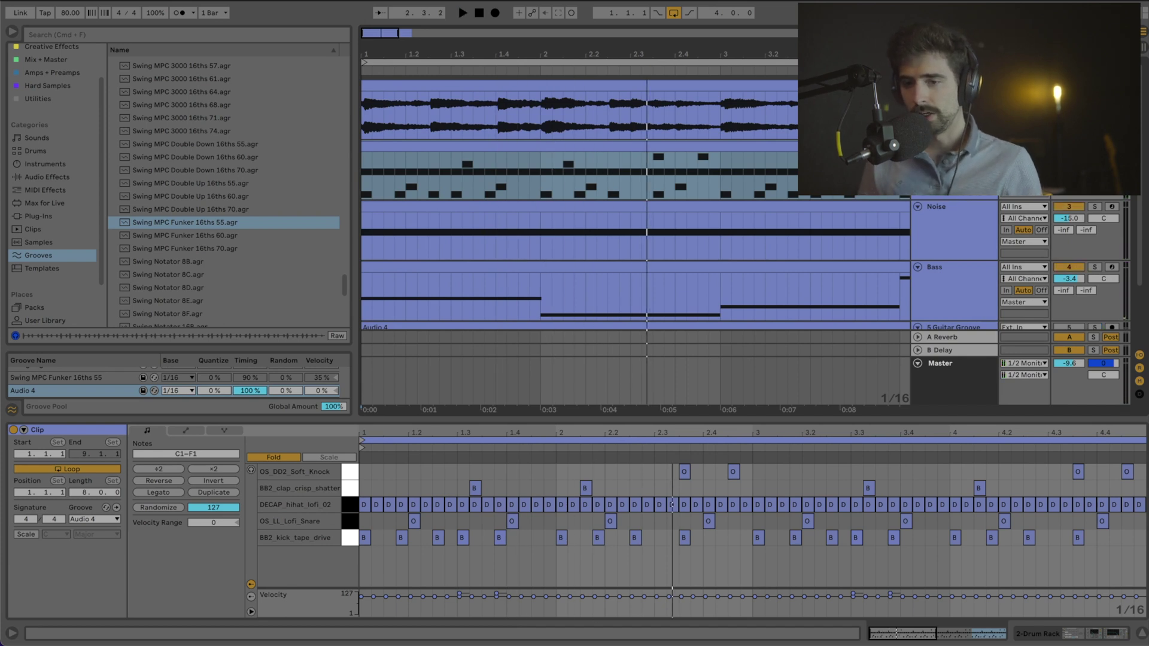
{"action": "left_click", "coordinate": [724, 128]}
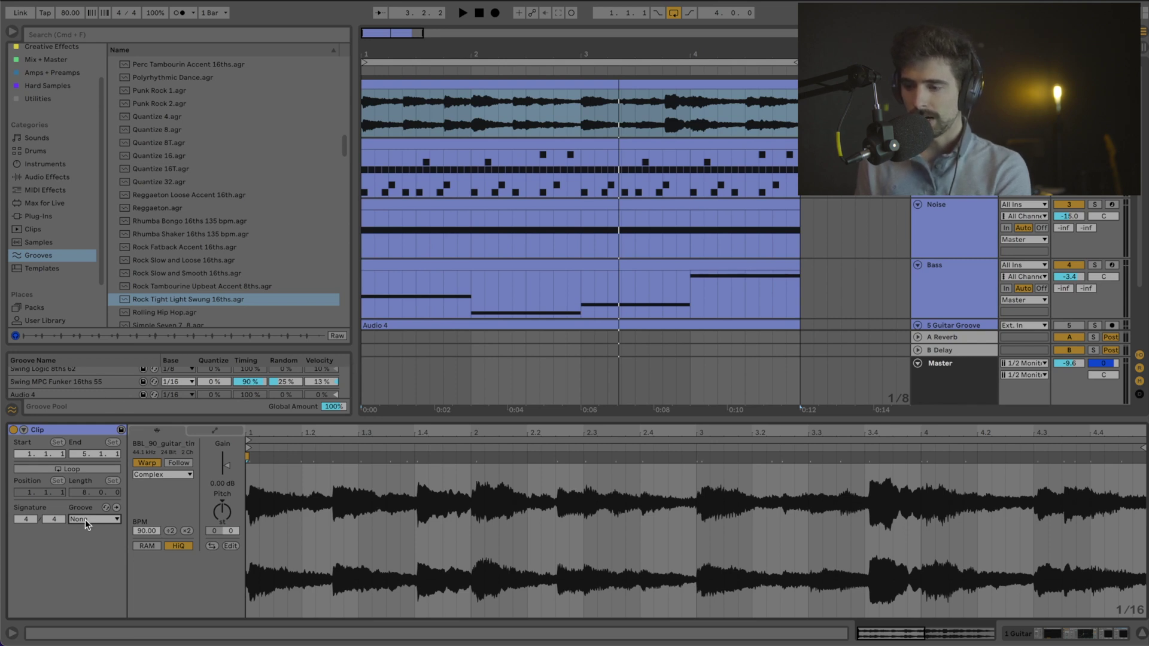
Step: Open the drum MIDI clip's notes and settings, then select the whole loop across all tracks
{"action": "left_click", "coordinate": [712, 141]}
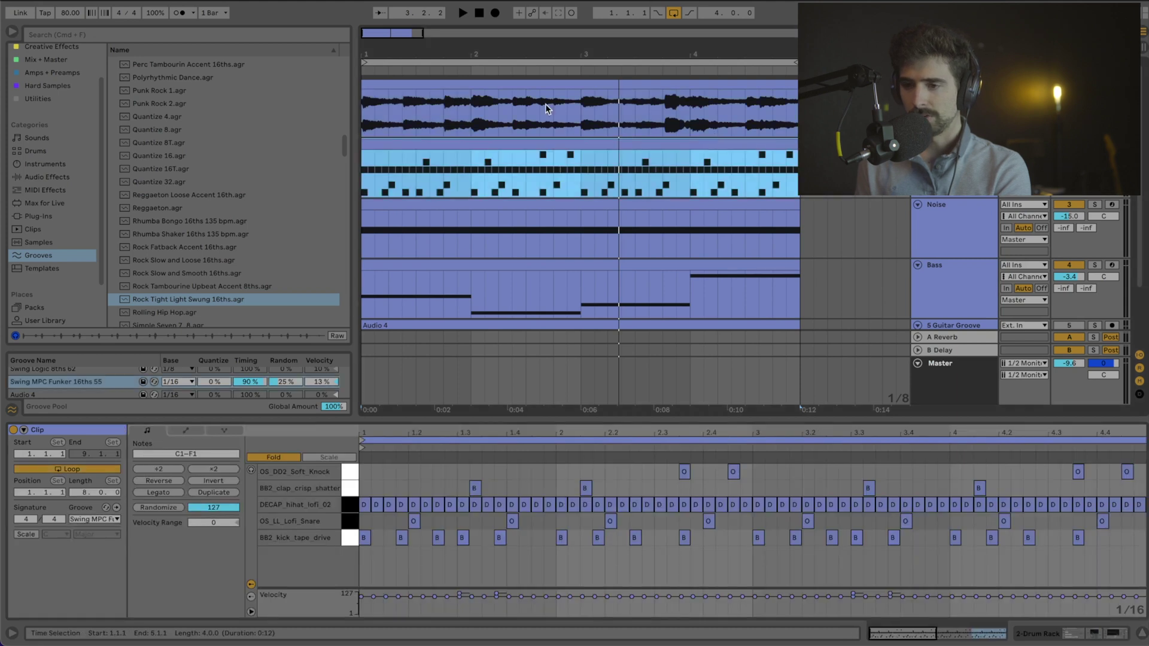
{"action": "left_click", "coordinate": [537, 62]}
Step: Play all tracks from bar 1 to hear the Swing MPC Funker drums against the guitar
{"action": "key", "text": "space"}
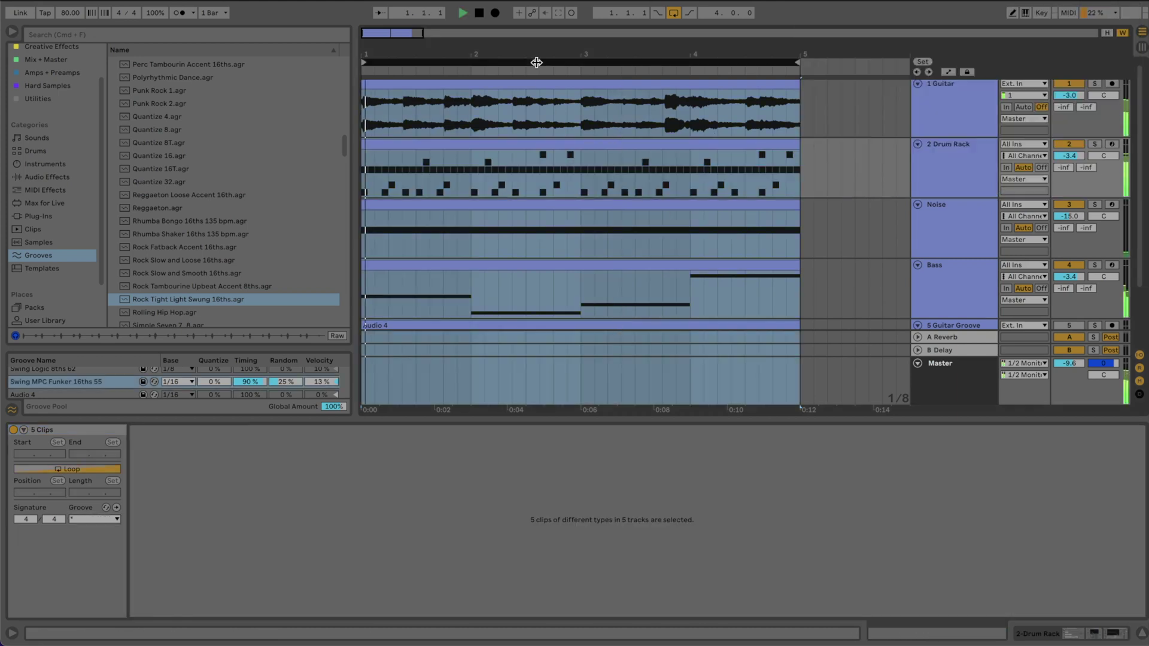